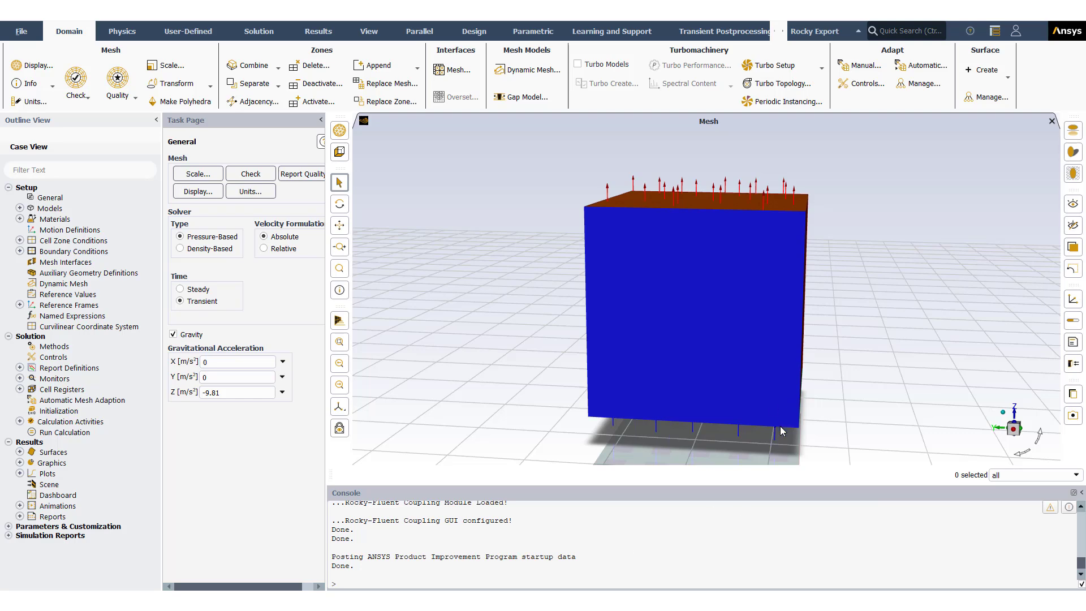
Orbit the tank and expand Boundary Conditions > Inlet > air-inlet to its phase entries.
left_click_drag(807, 438, 682, 448)
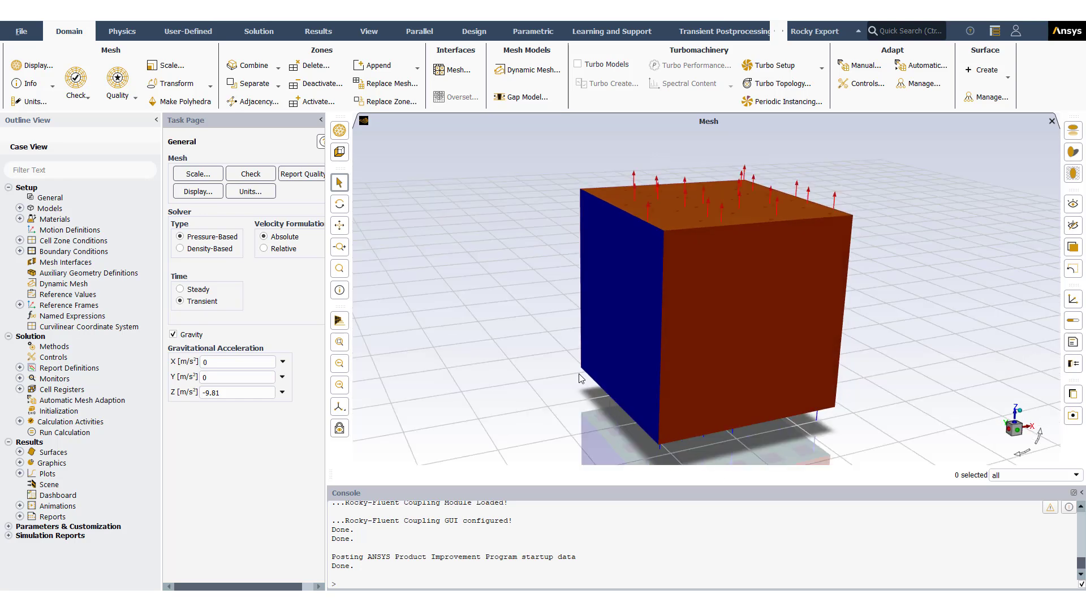
left_click_drag(582, 391, 578, 394)
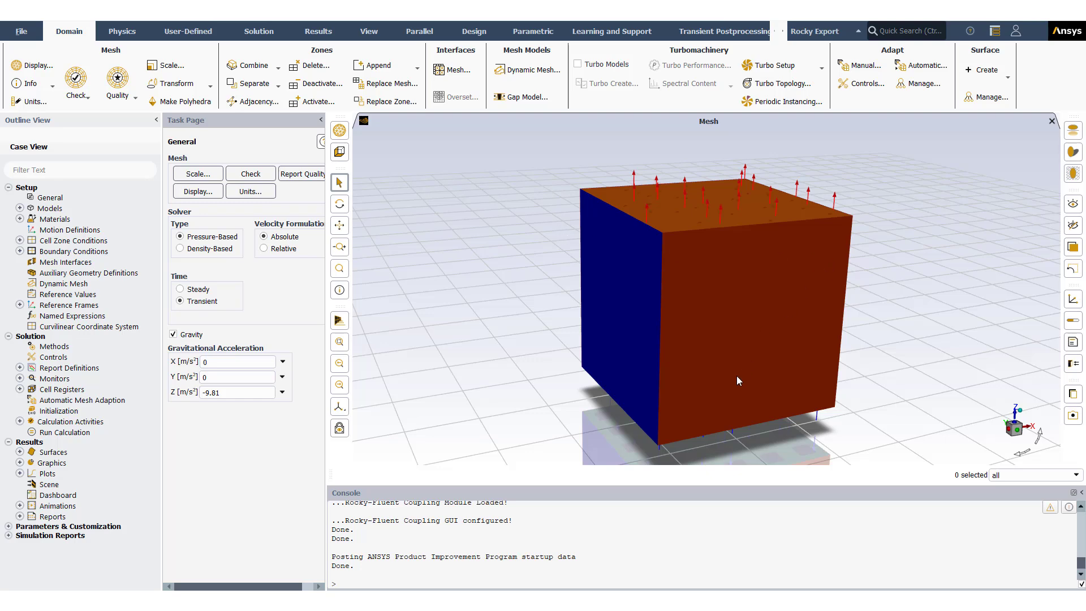
left_click_drag(746, 438, 701, 291)
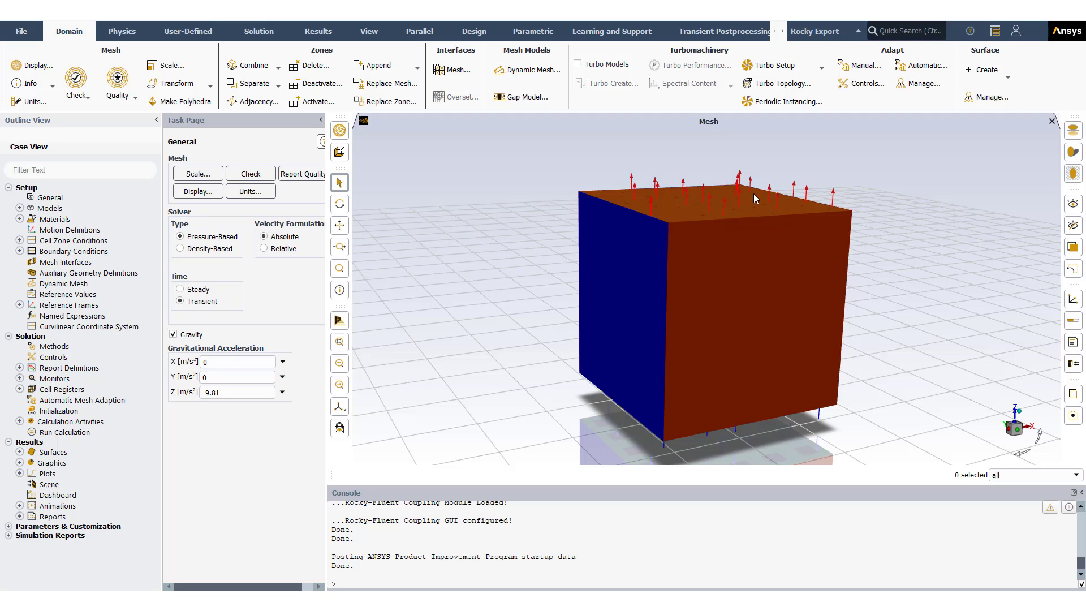
left_click_drag(708, 219, 747, 187)
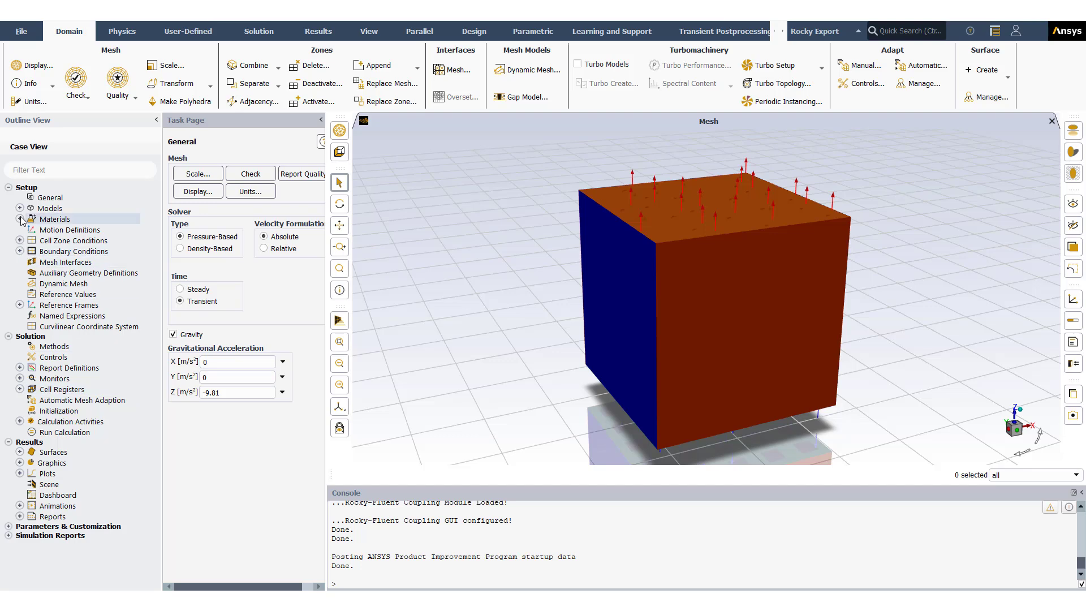
left_click(20, 251)
left_click(31, 261)
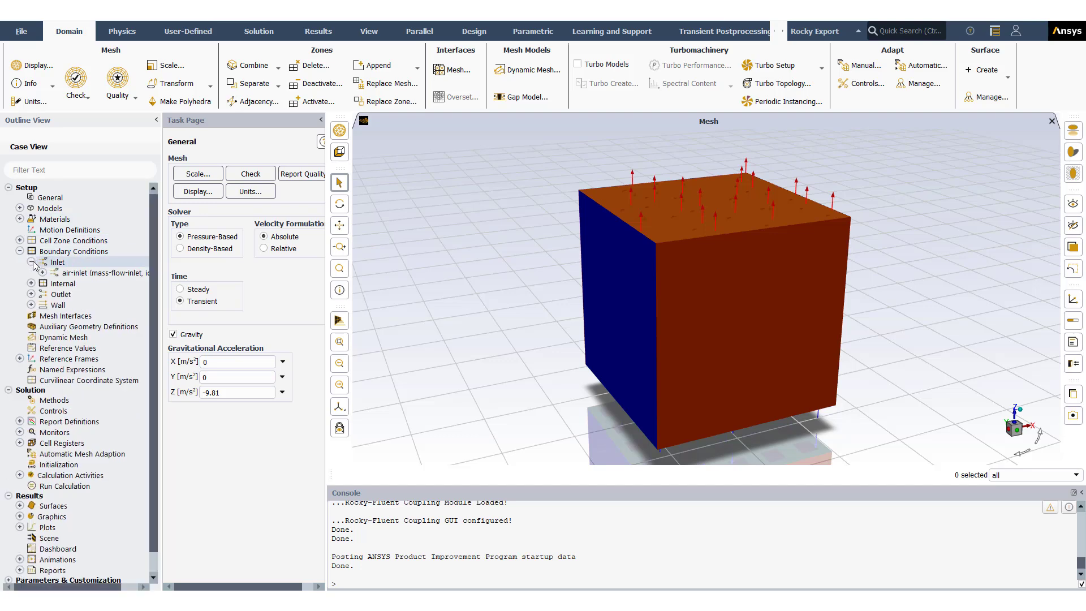
left_click(42, 272)
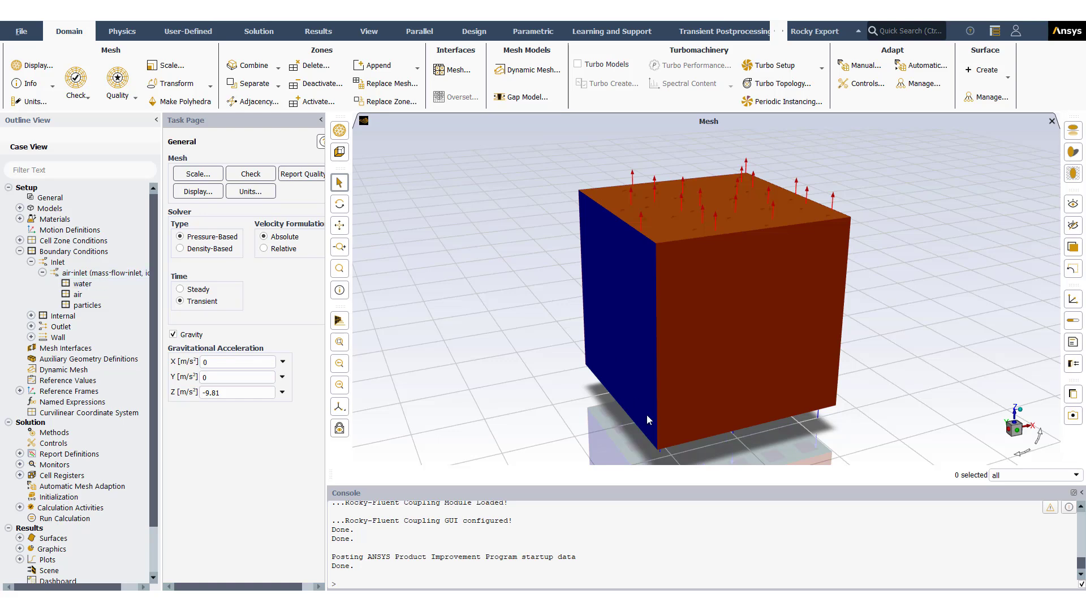
left_click_drag(647, 414, 690, 348)
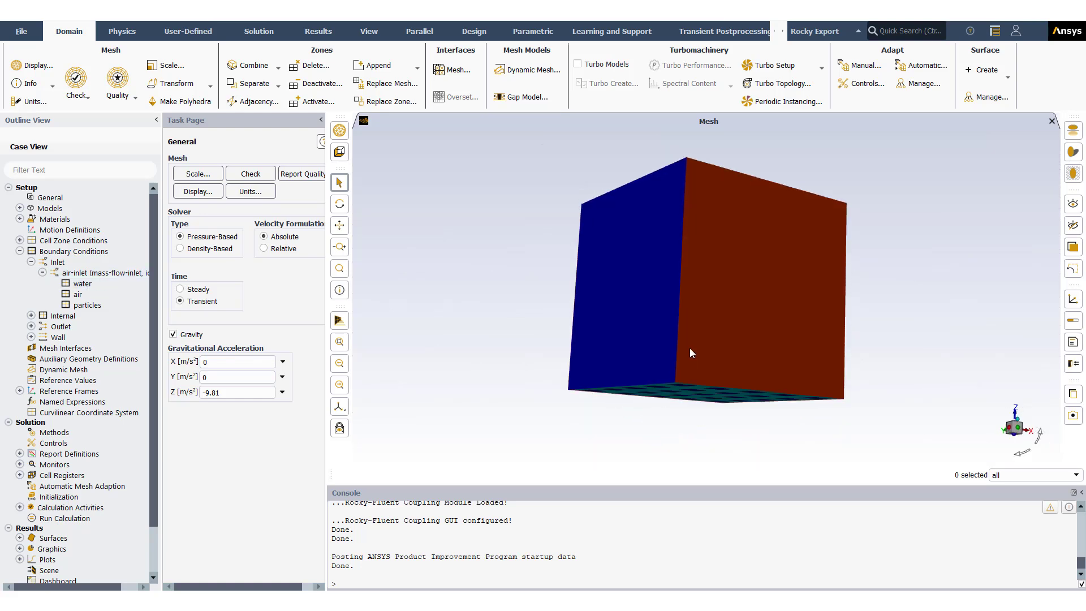
Review air-inlet's air Mass-Flow Inlet settings unchanged, then select Models > Multiphase.
double_click(79, 295)
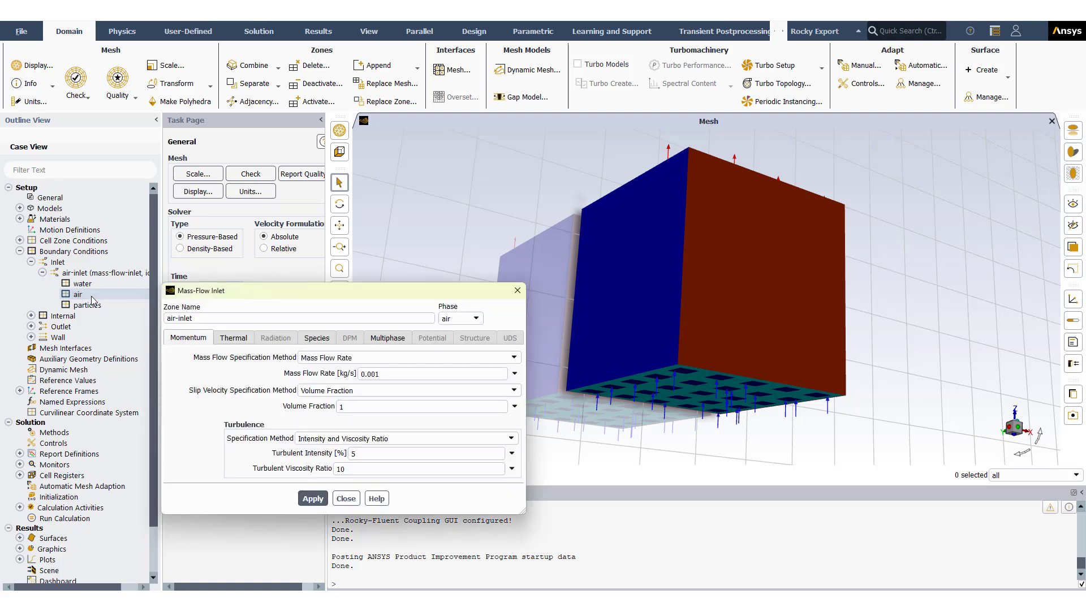
left_click_drag(398, 298, 365, 308)
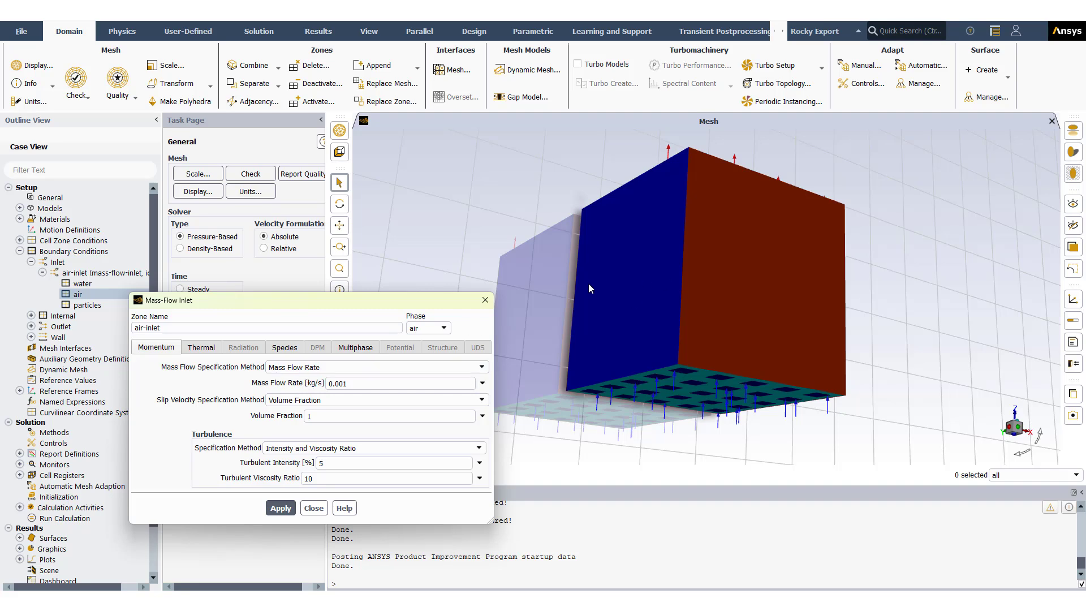
left_click(481, 301)
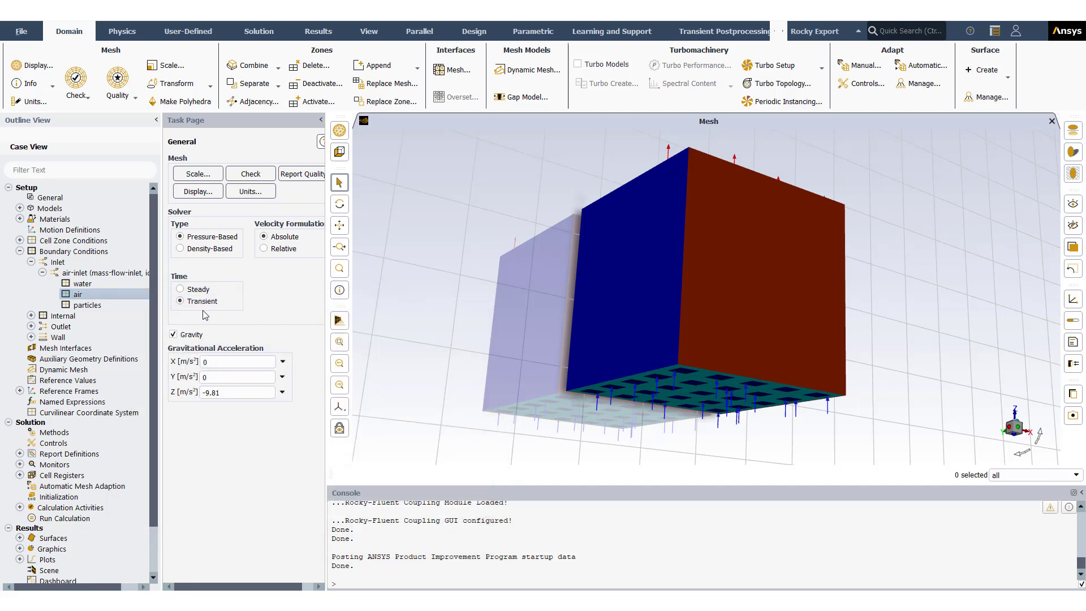
left_click(91, 305)
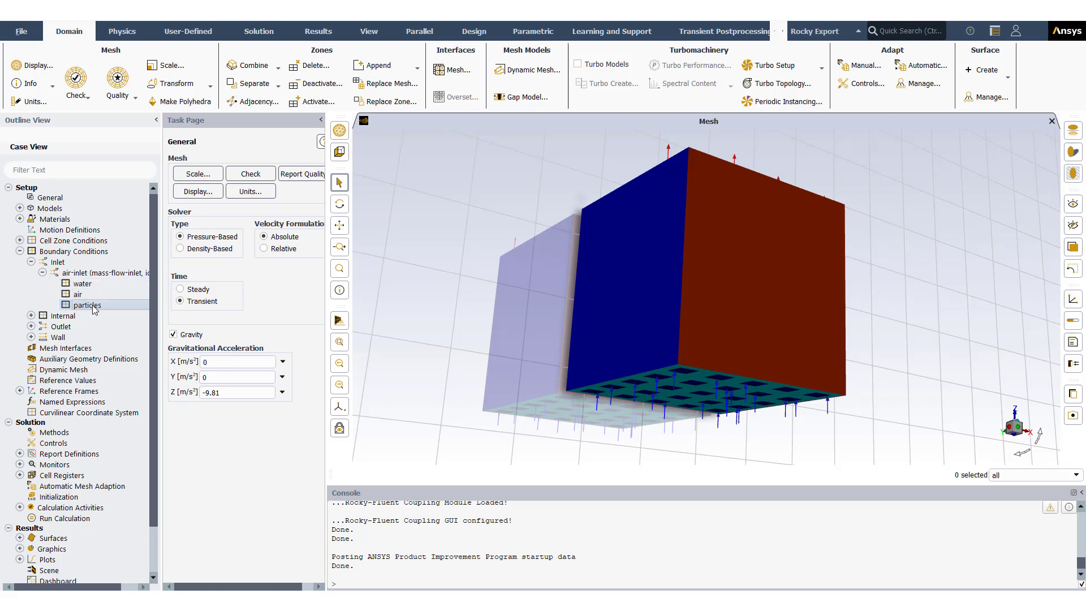
left_click(19, 208)
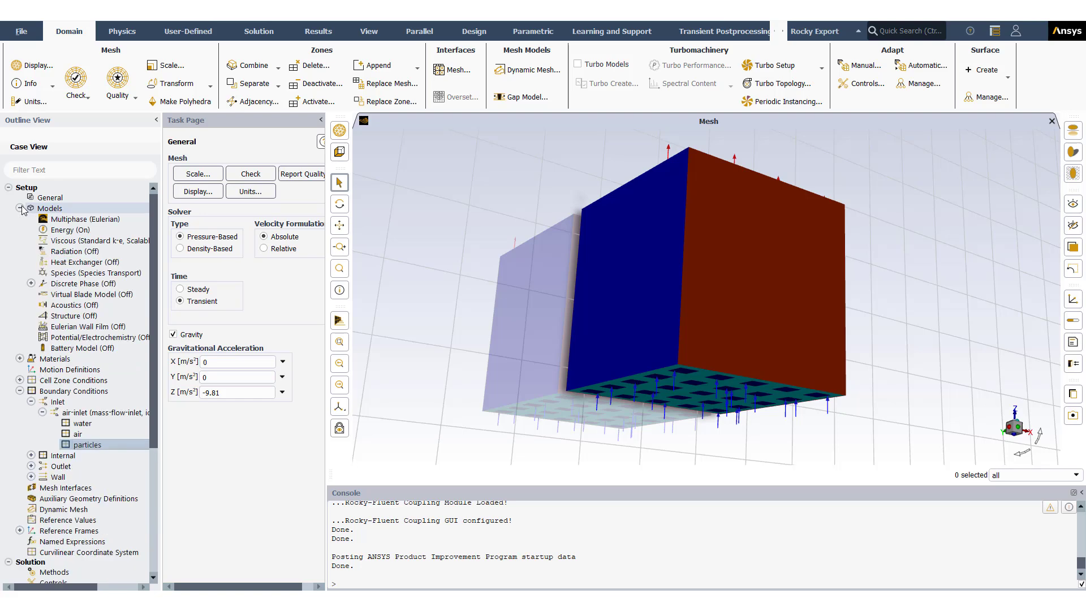
left_click(57, 222)
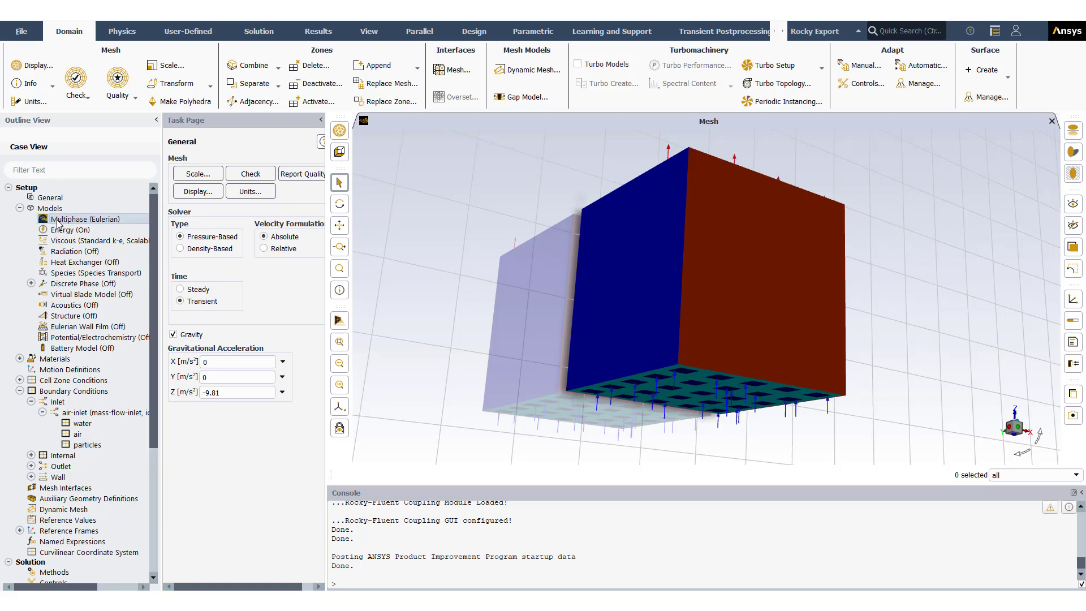
Open the Multiphase (Eulerian) dialog's Phases tab listing water, air and particles.
double_click(57, 223)
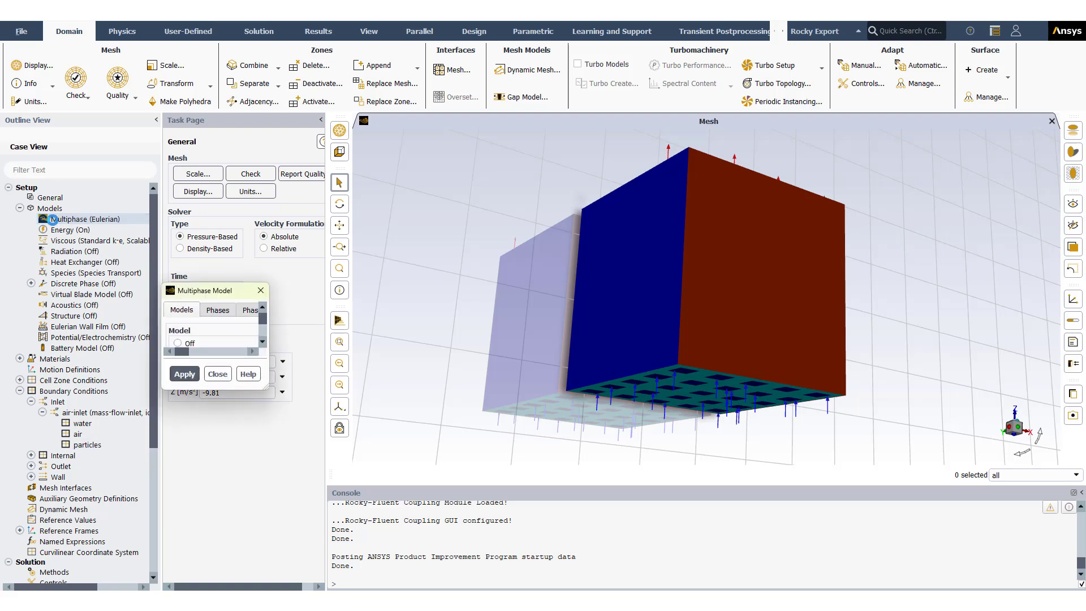
left_click_drag(266, 295, 274, 230)
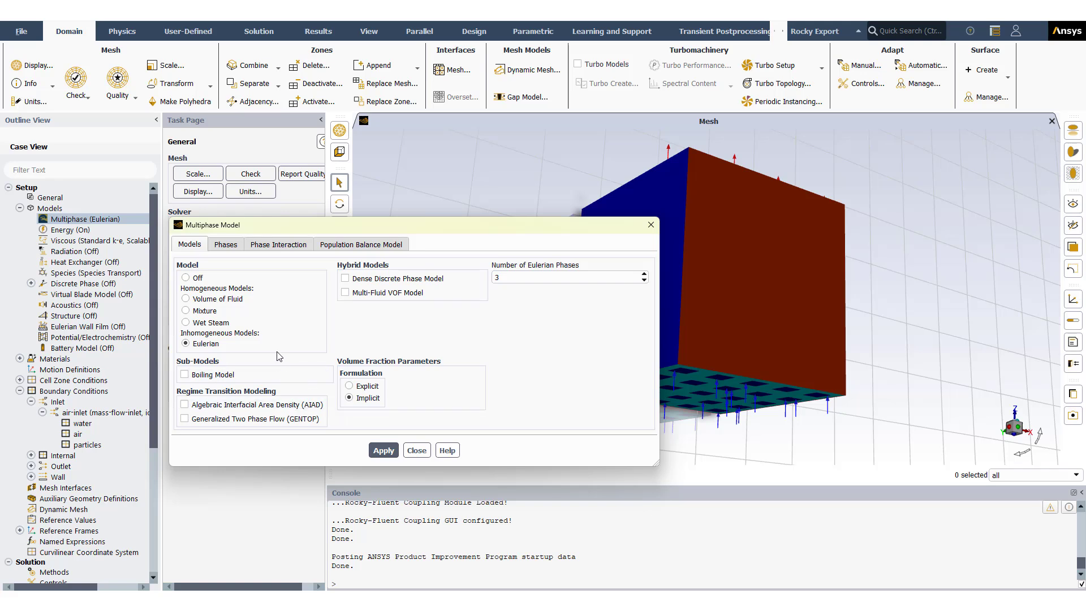
left_click(224, 249)
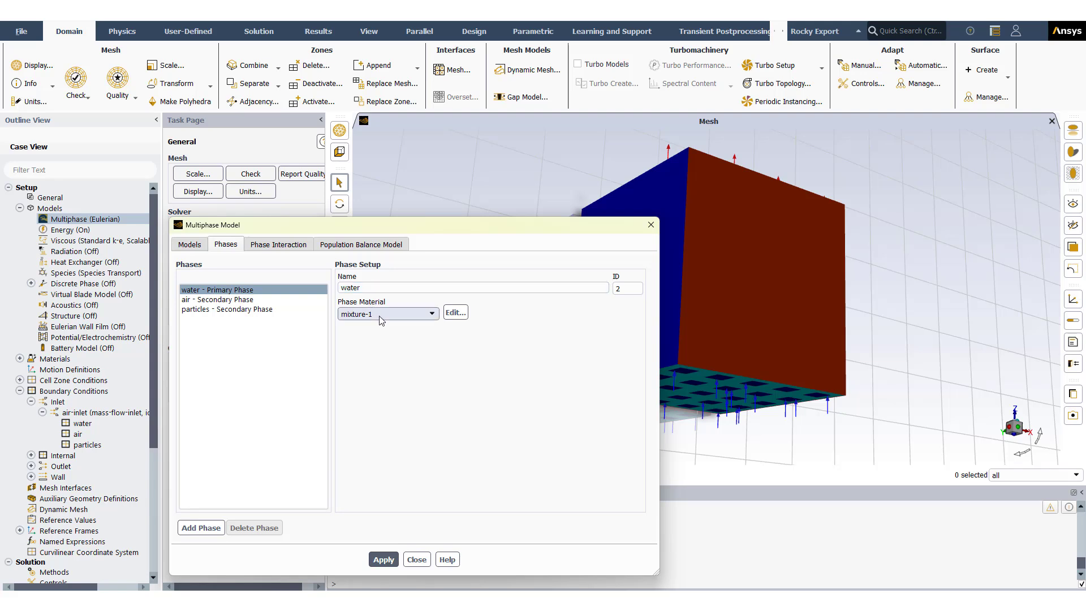
Check air (0.005 diameter), particles and water phase settings, then return to the Models page.
left_click(234, 302)
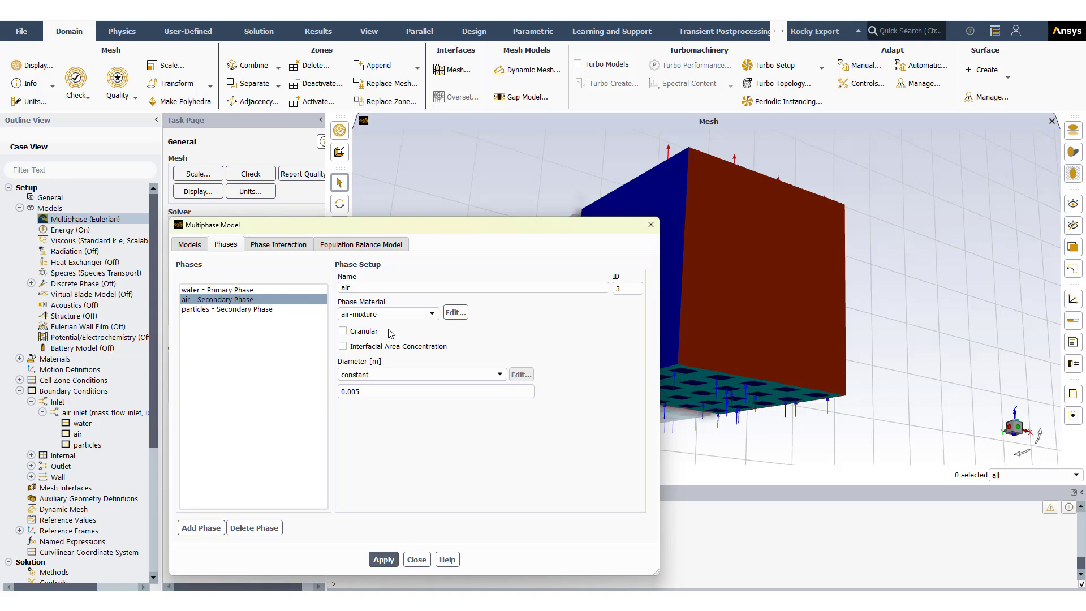
left_click(273, 310)
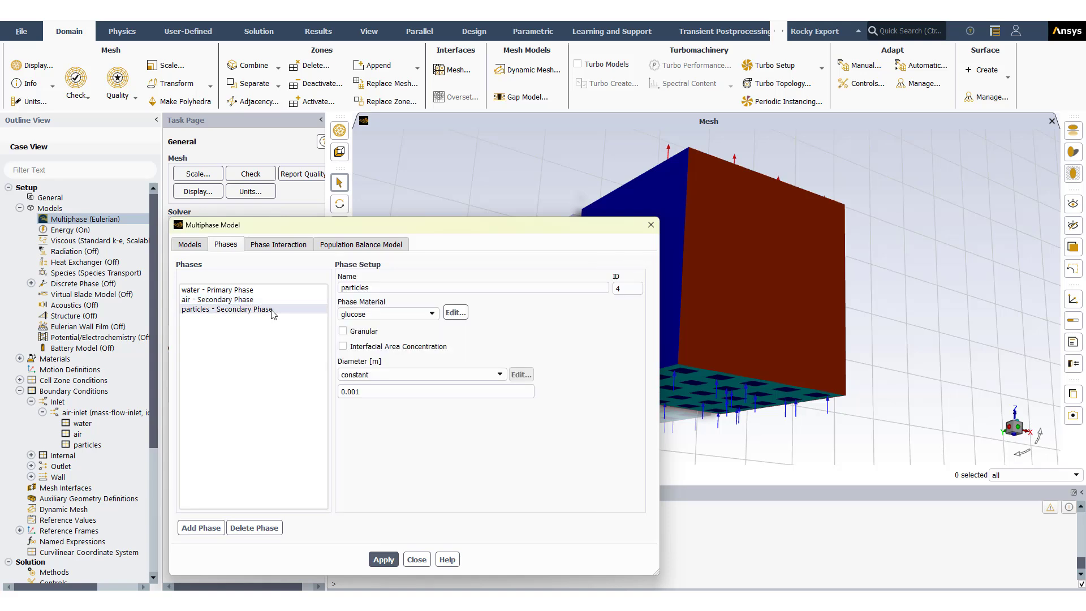
left_click(291, 310)
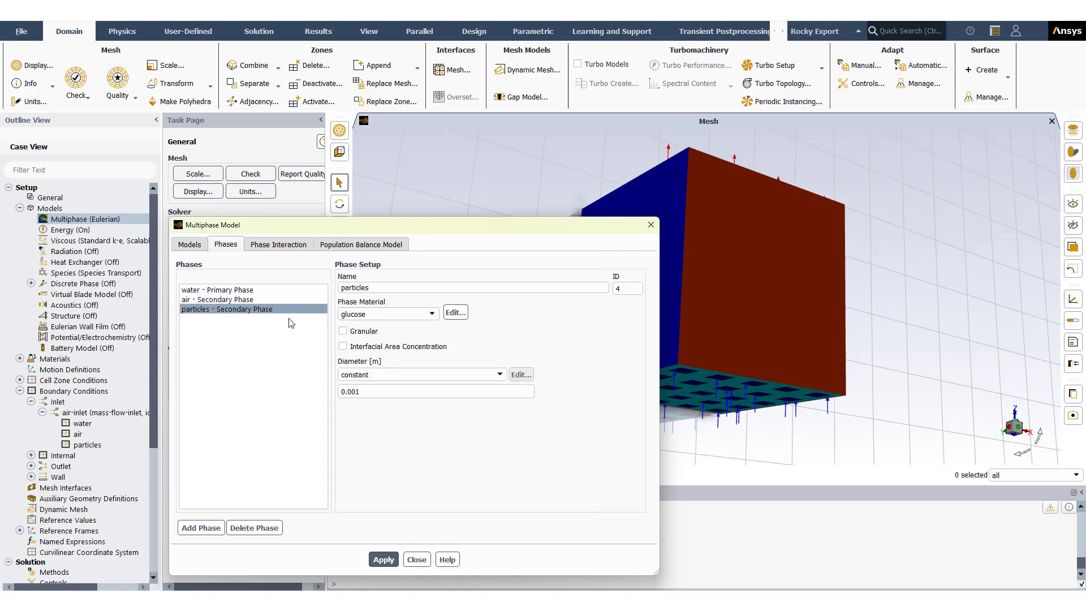
left_click(257, 304)
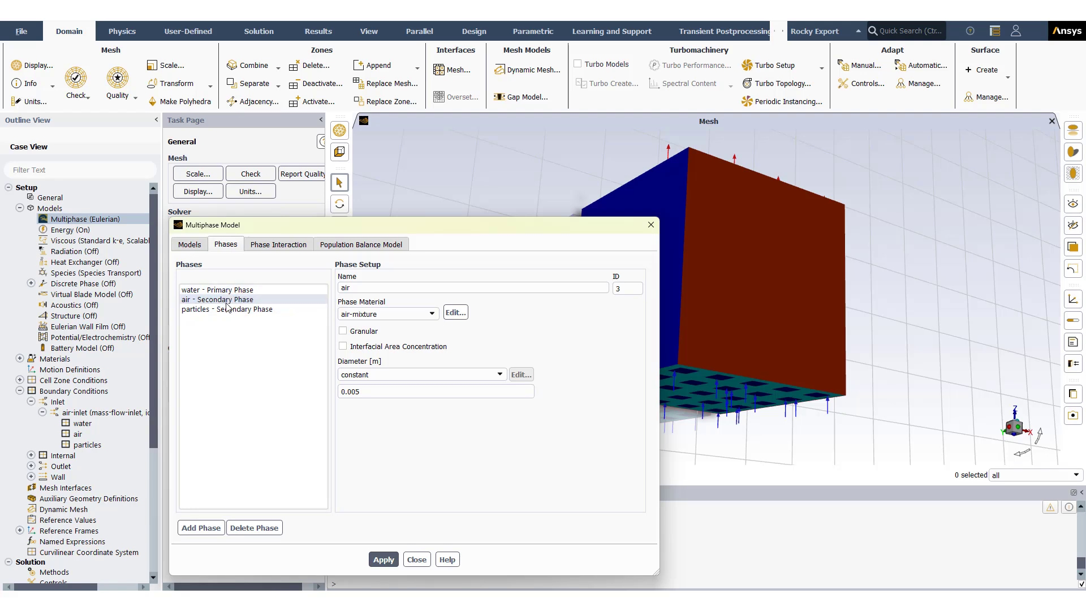
left_click_drag(380, 390, 338, 393)
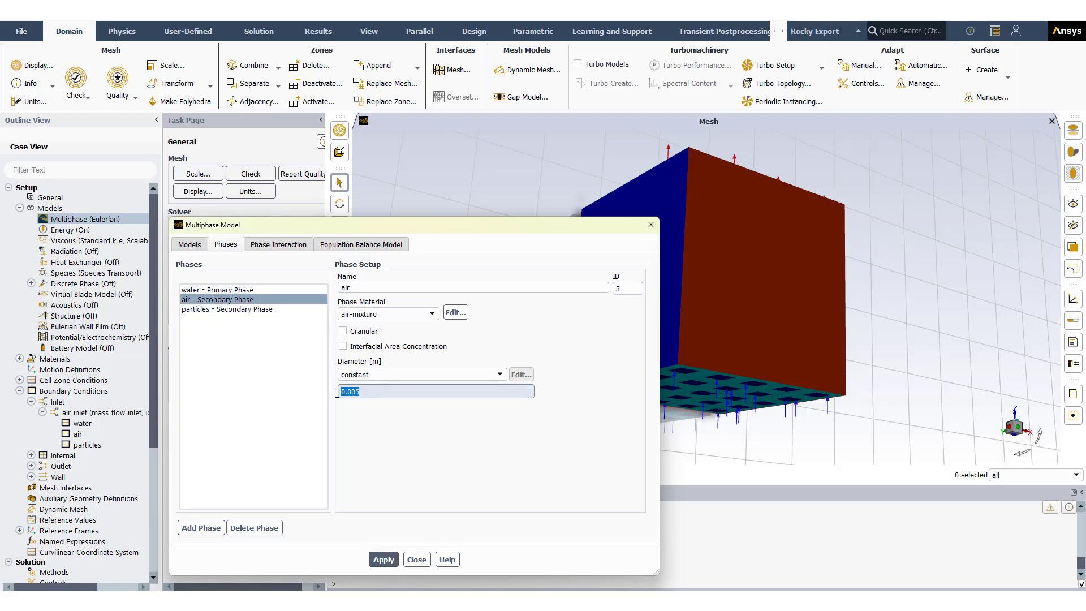
double_click(364, 392)
left_click(226, 291)
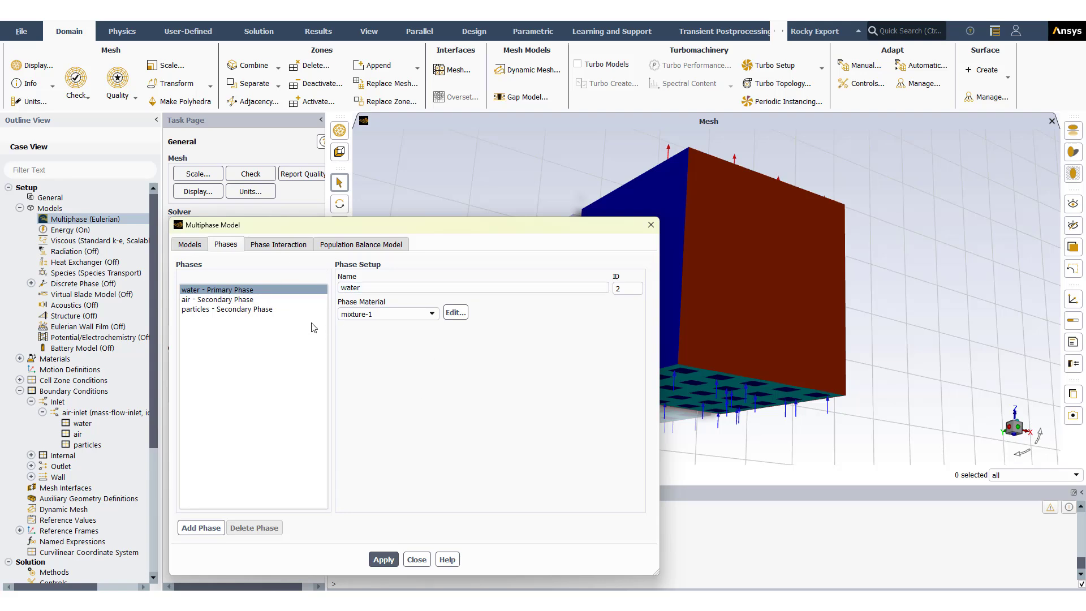
left_click(192, 245)
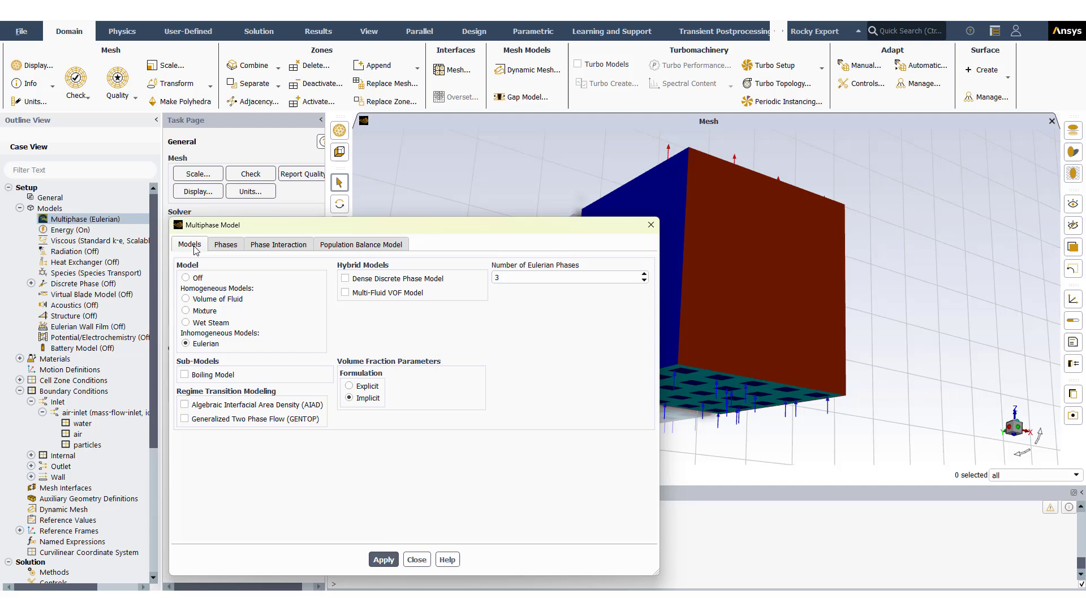
Close the Multiphase dialog and expand Results > Graphics in the Outline View.
left_click(649, 226)
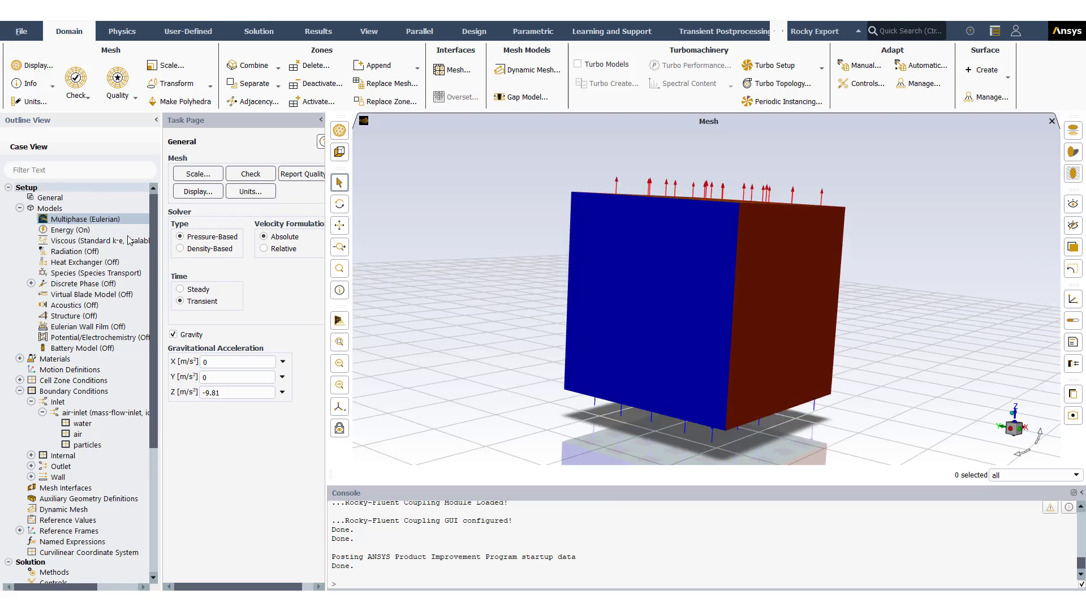
left_click_drag(155, 316, 161, 452)
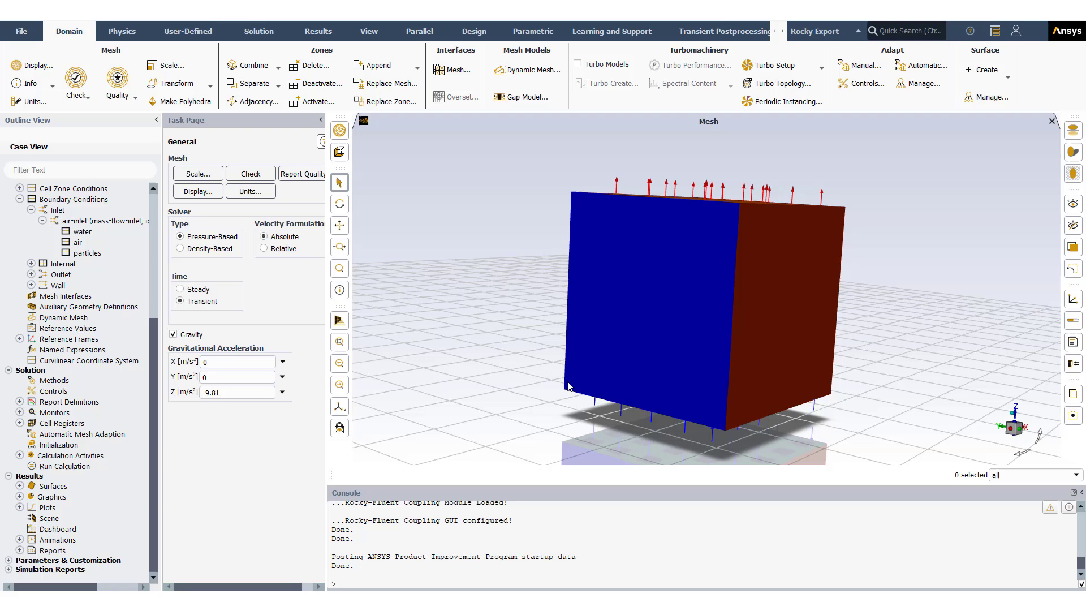
left_click_drag(568, 386, 530, 398)
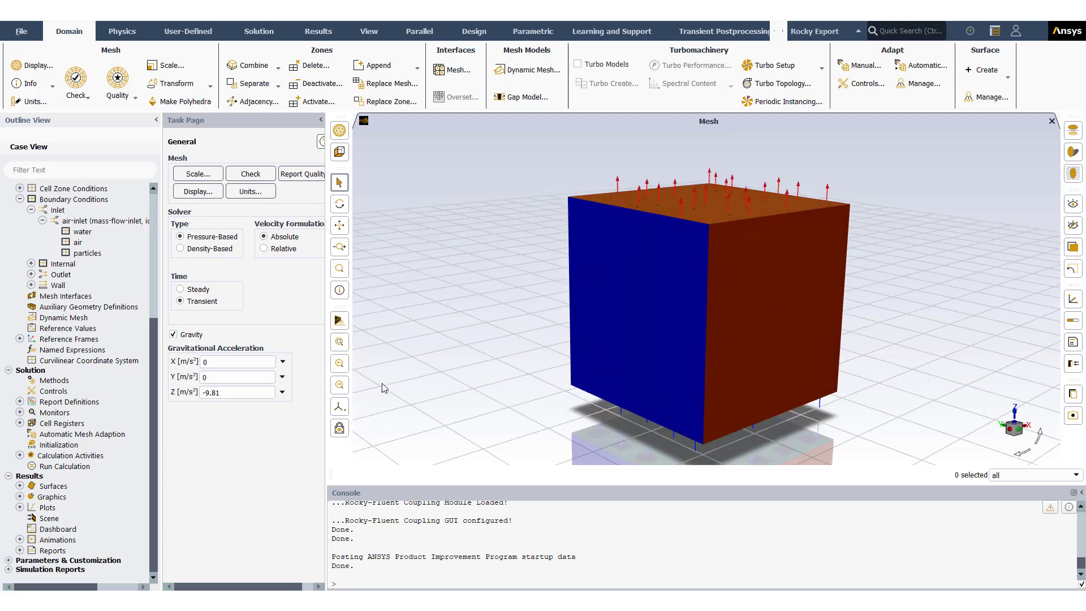
left_click(20, 497)
Display contour-1's air volume fraction on plane-7, rotate to face it, and close Contours.
left_click(31, 518)
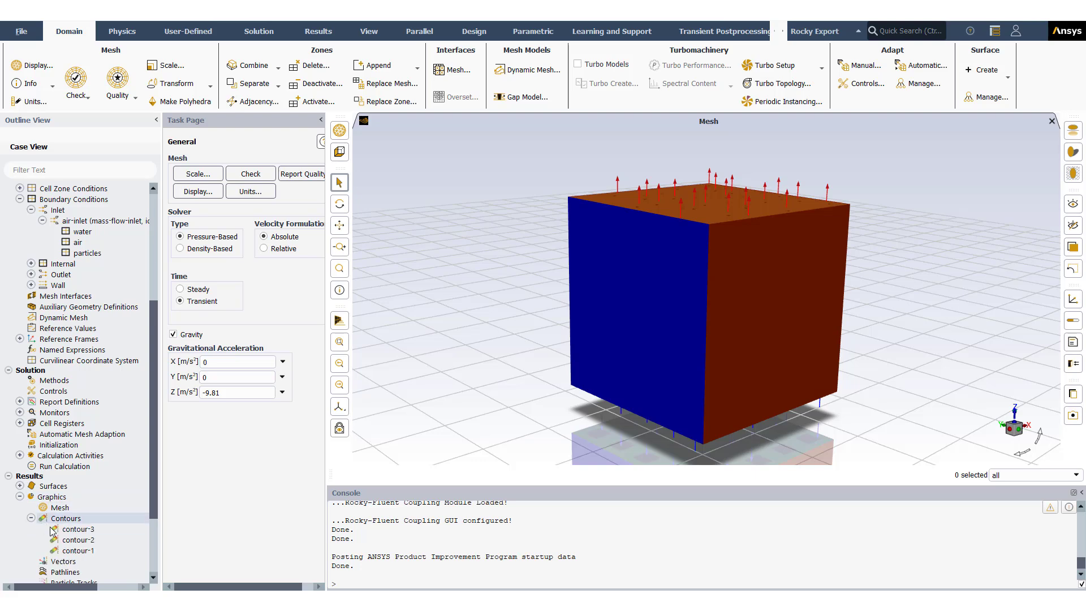
left_click(75, 551)
double_click(74, 552)
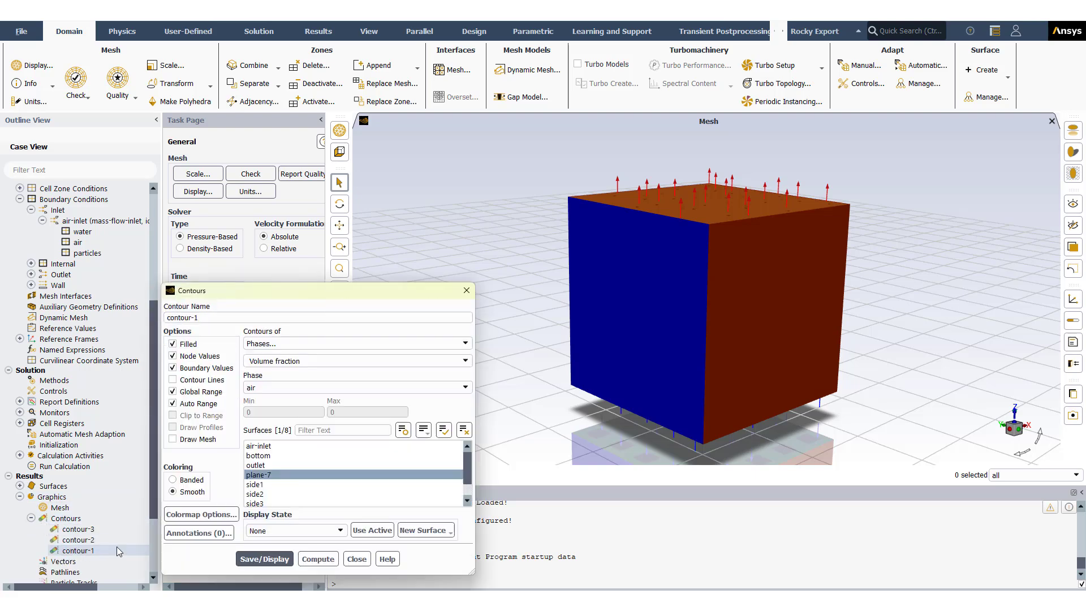
left_click(264, 562)
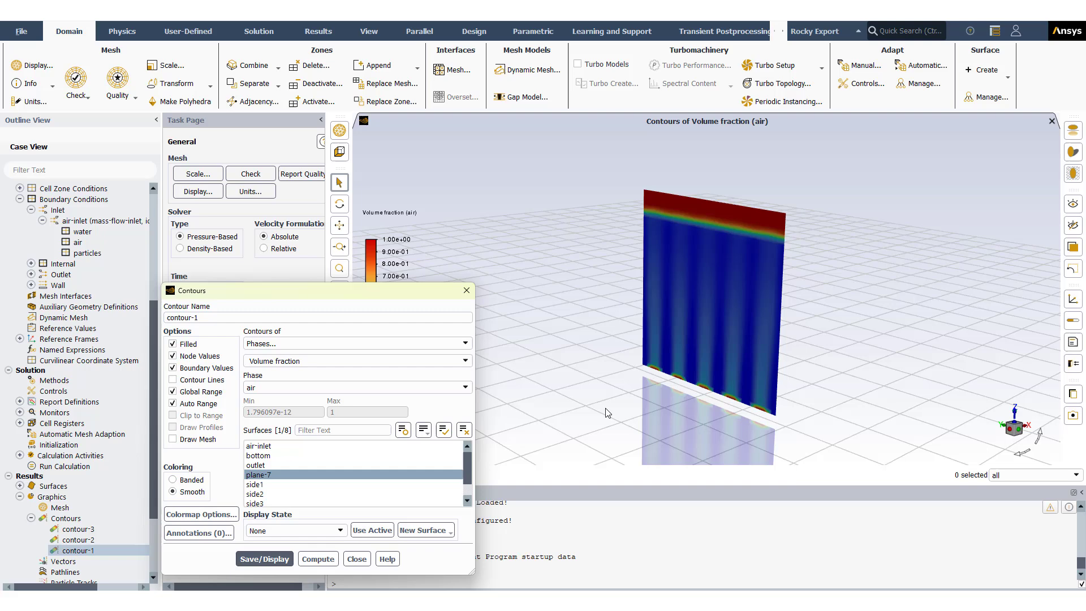
left_click_drag(685, 407, 841, 423)
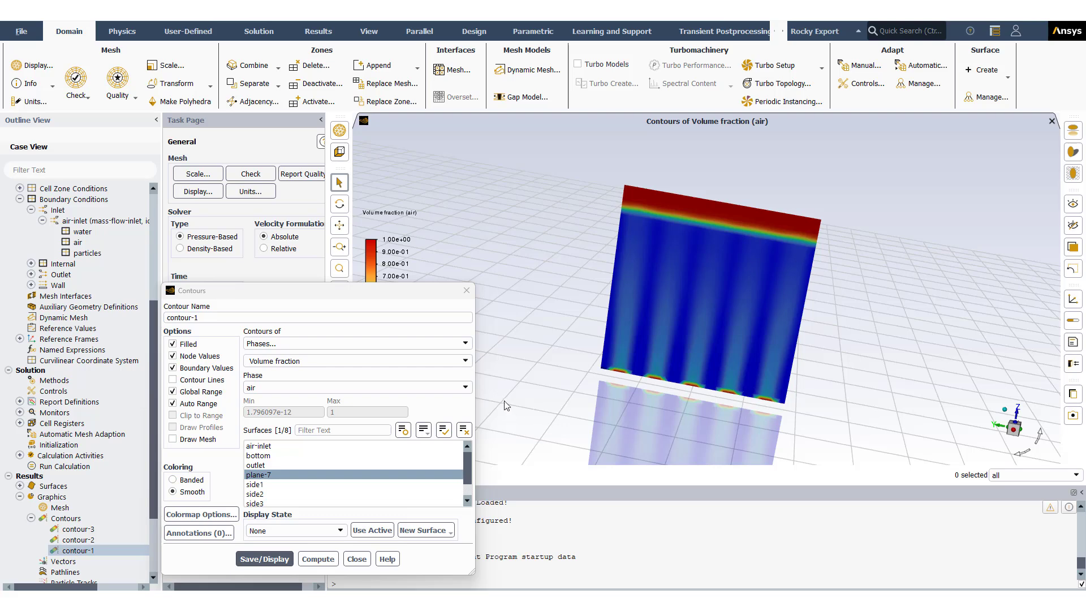
left_click(466, 292)
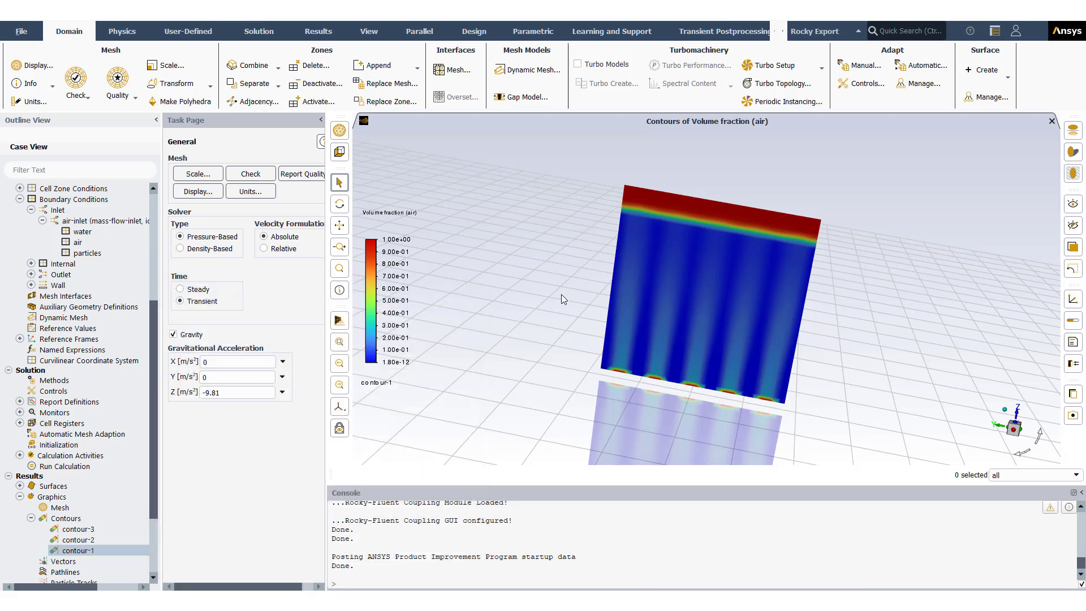
left_click(256, 32)
left_click(465, 71)
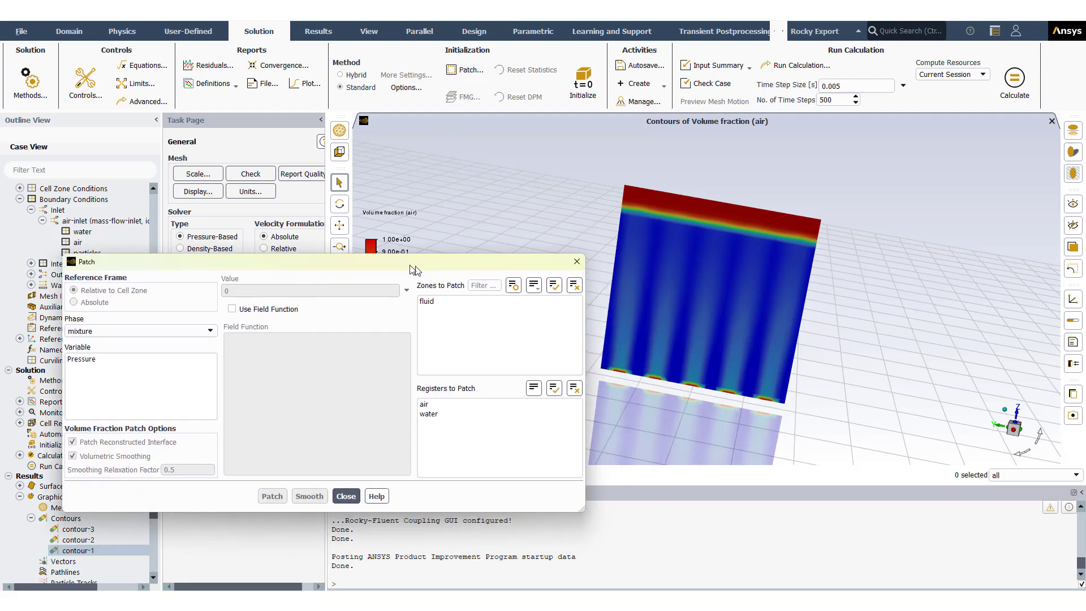
left_click_drag(414, 270, 405, 269)
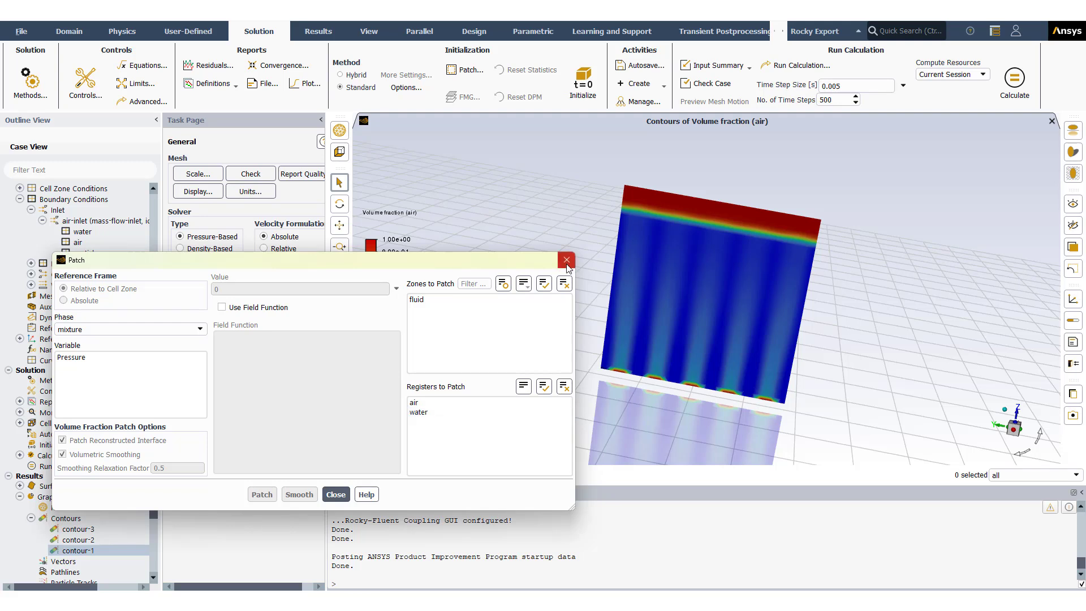
left_click_drag(508, 261, 588, 248)
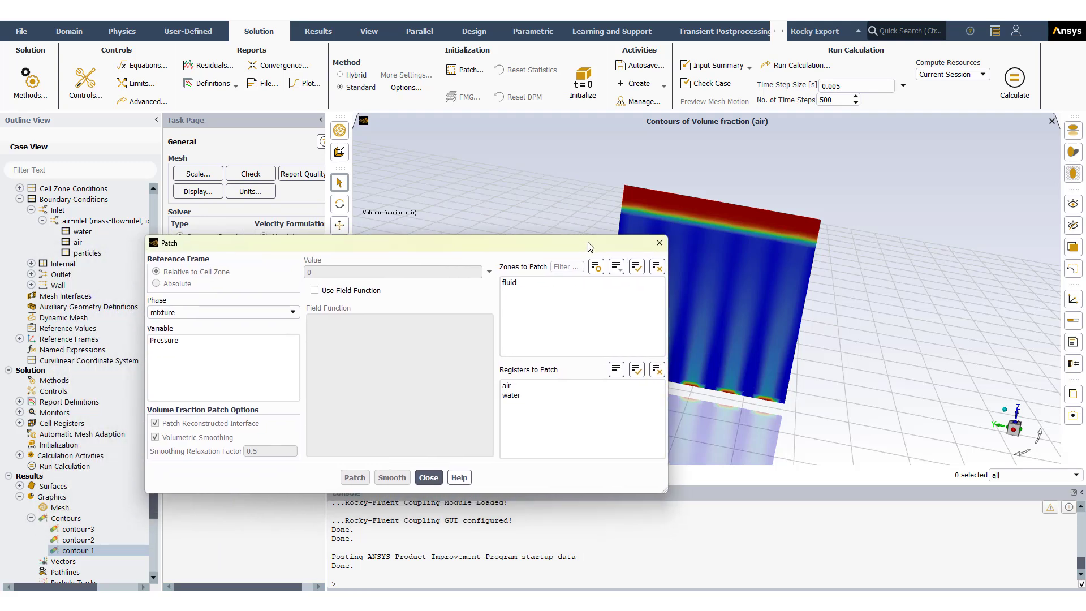
left_click(20, 423)
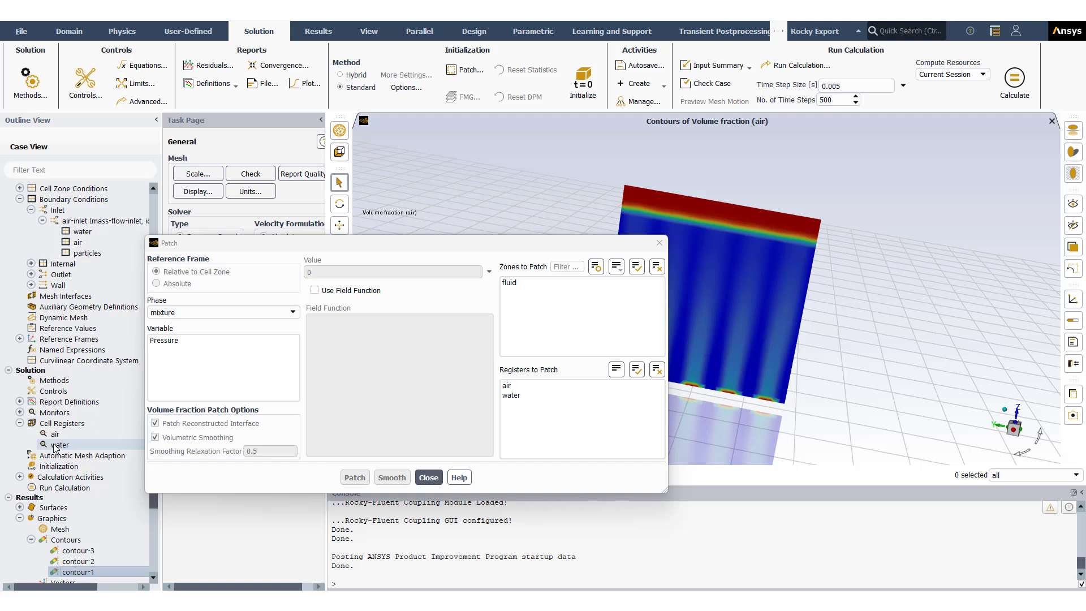
double_click(55, 445)
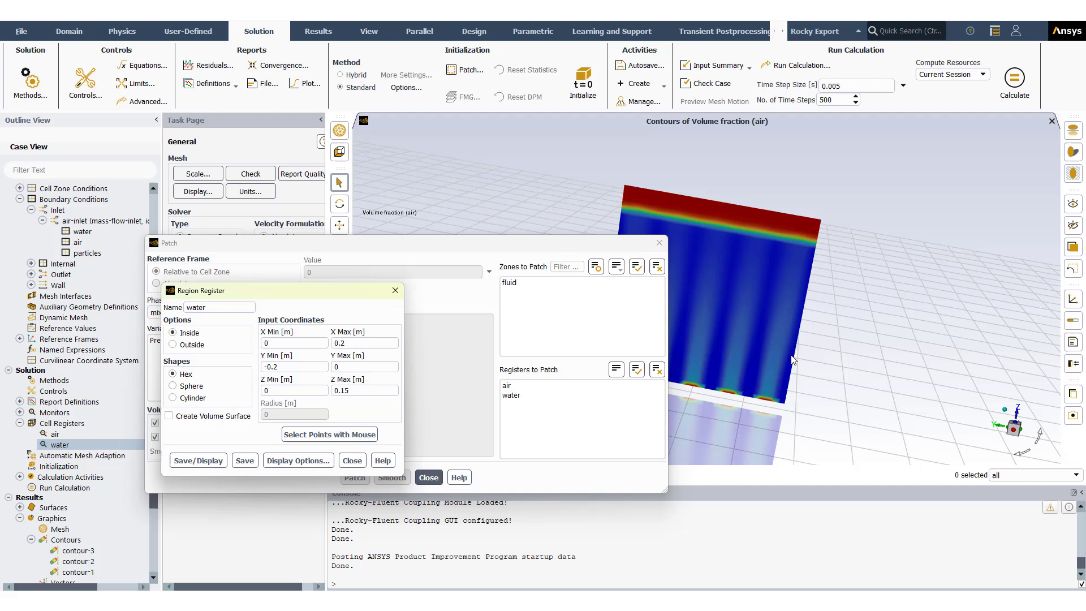
left_click(395, 290)
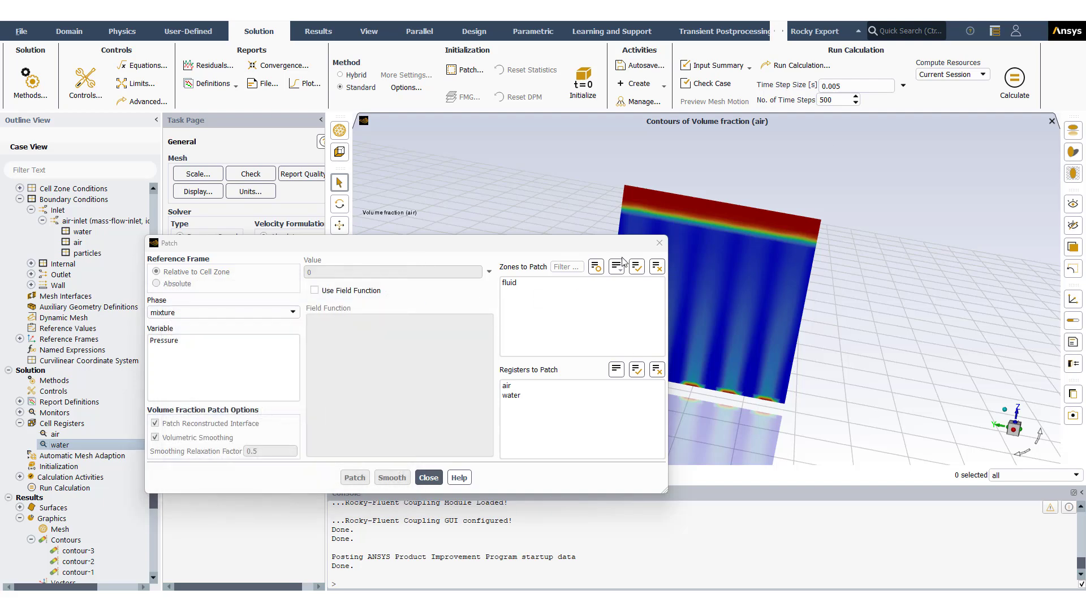
left_click(659, 244)
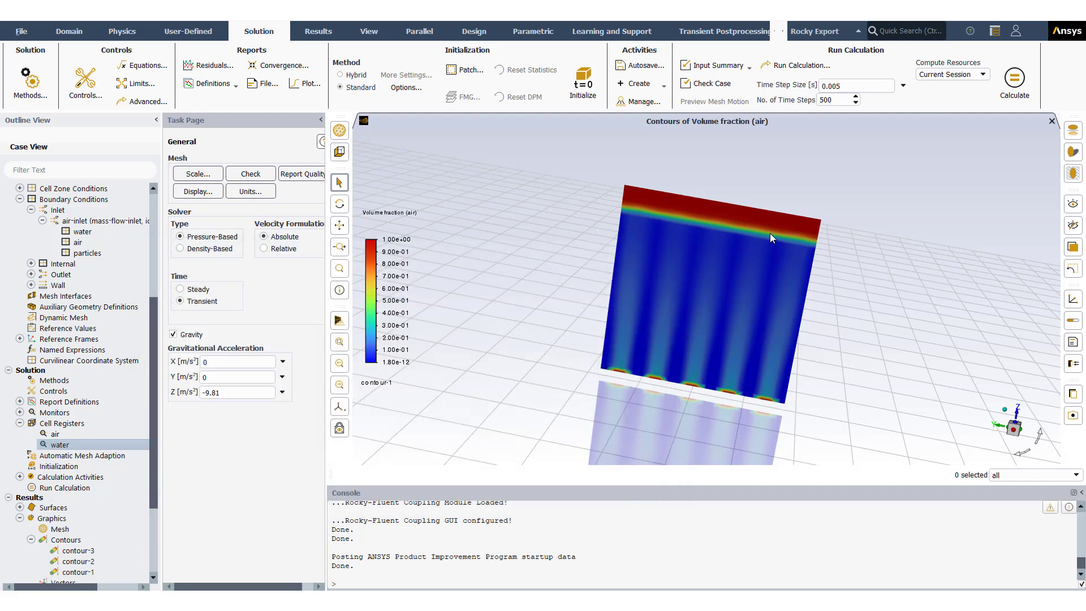
left_click_drag(767, 270, 737, 255)
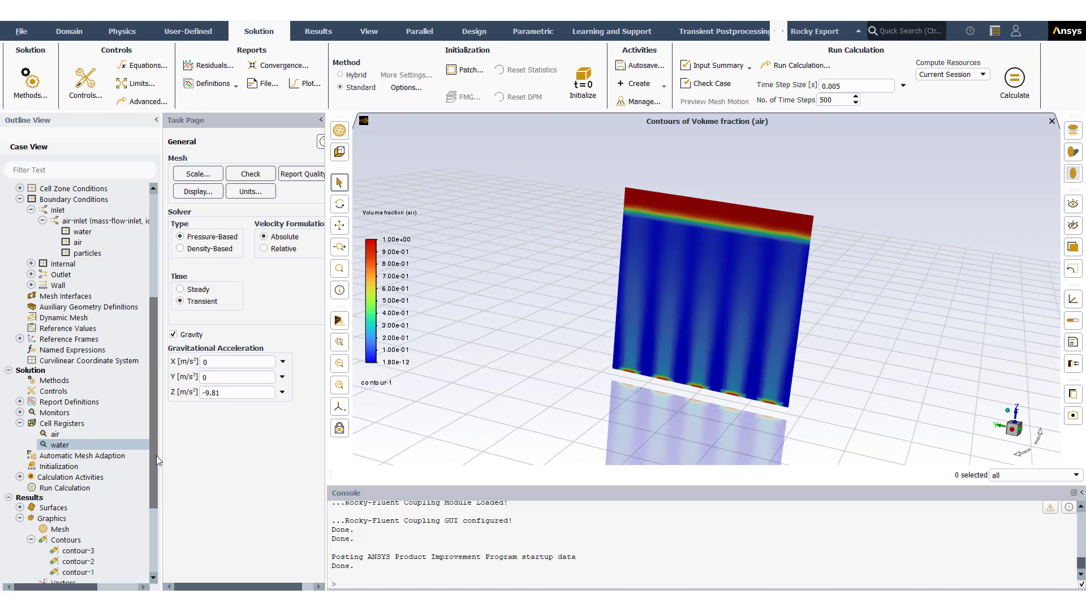
scroll(156, 456, "down", 2)
left_click(81, 499)
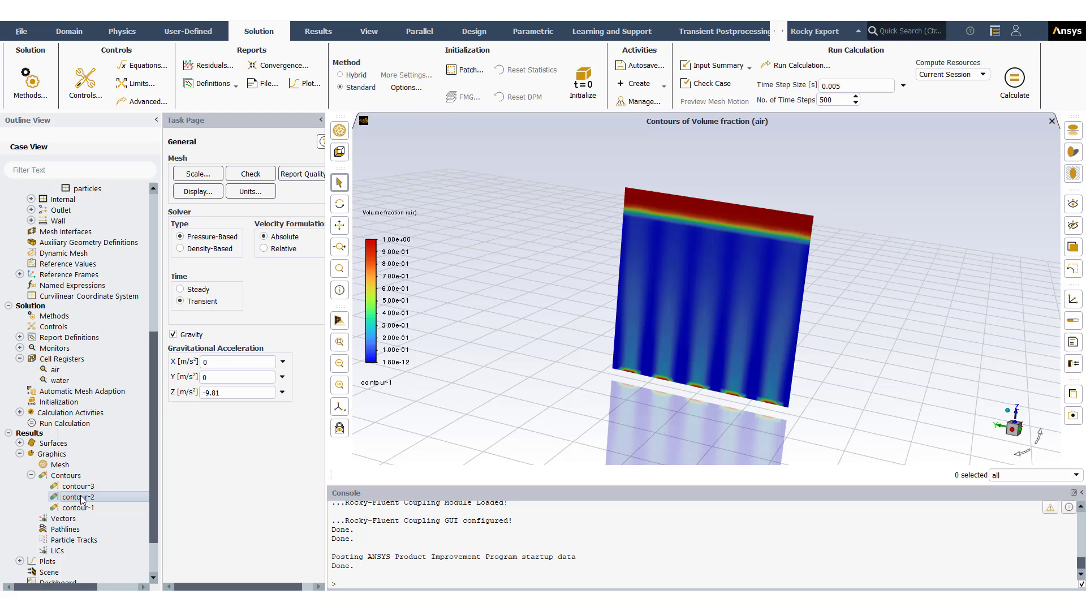
Set contour-3 to Velocity > Velocity Magnitude and display it for water.
double_click(81, 497)
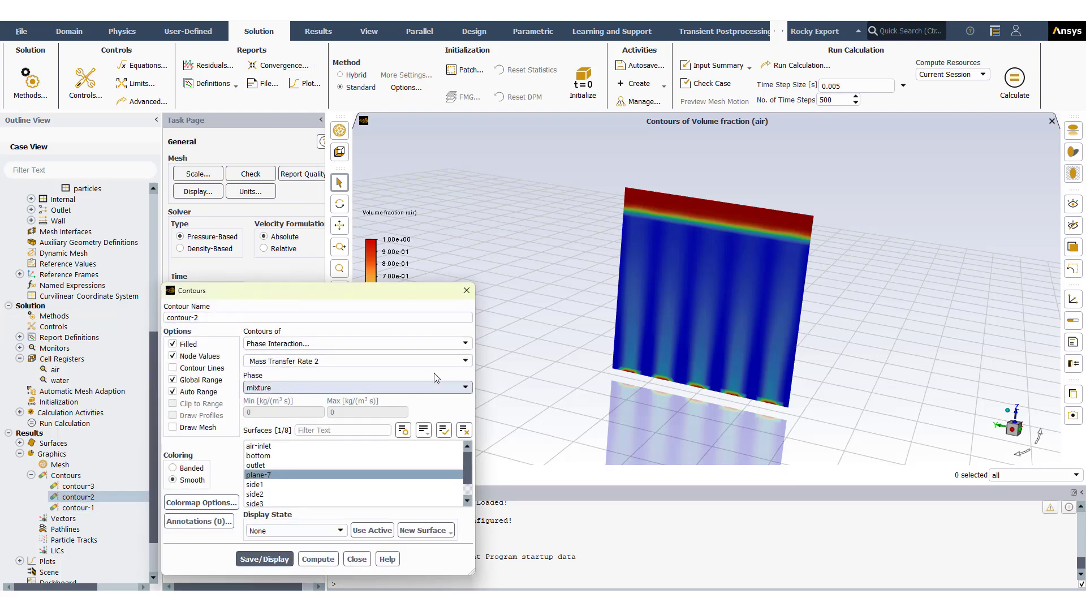
left_click(467, 290)
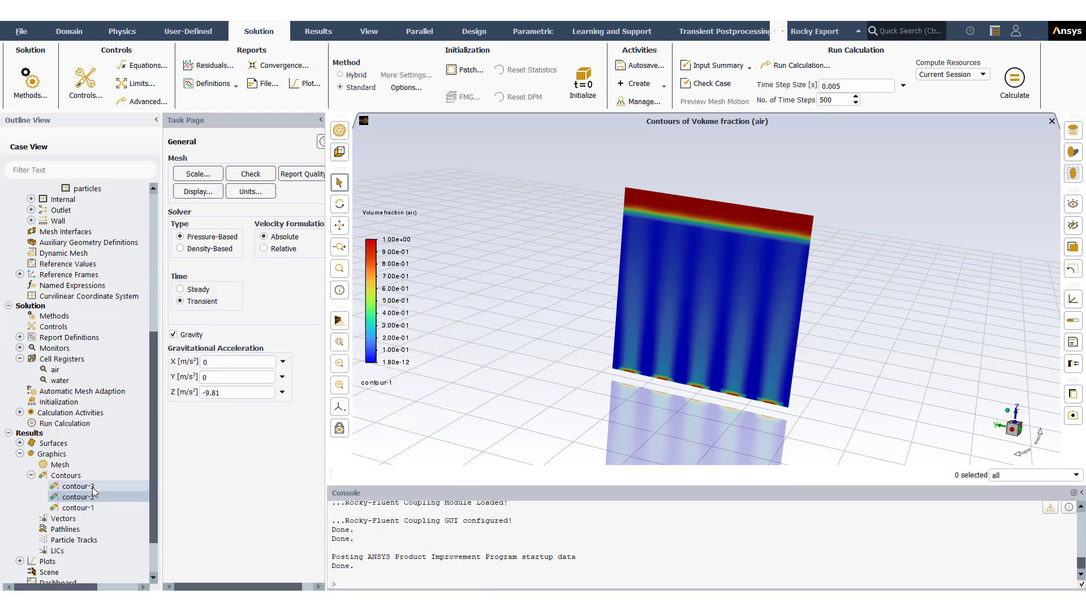
left_click(92, 489)
double_click(92, 489)
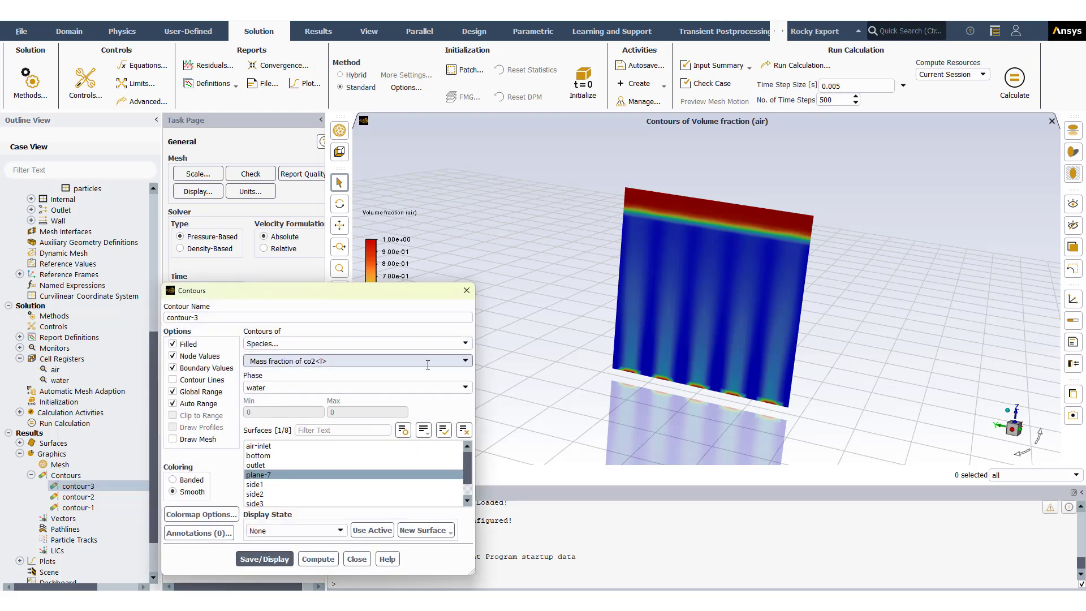
left_click(465, 362)
scroll(467, 368, "down", 3)
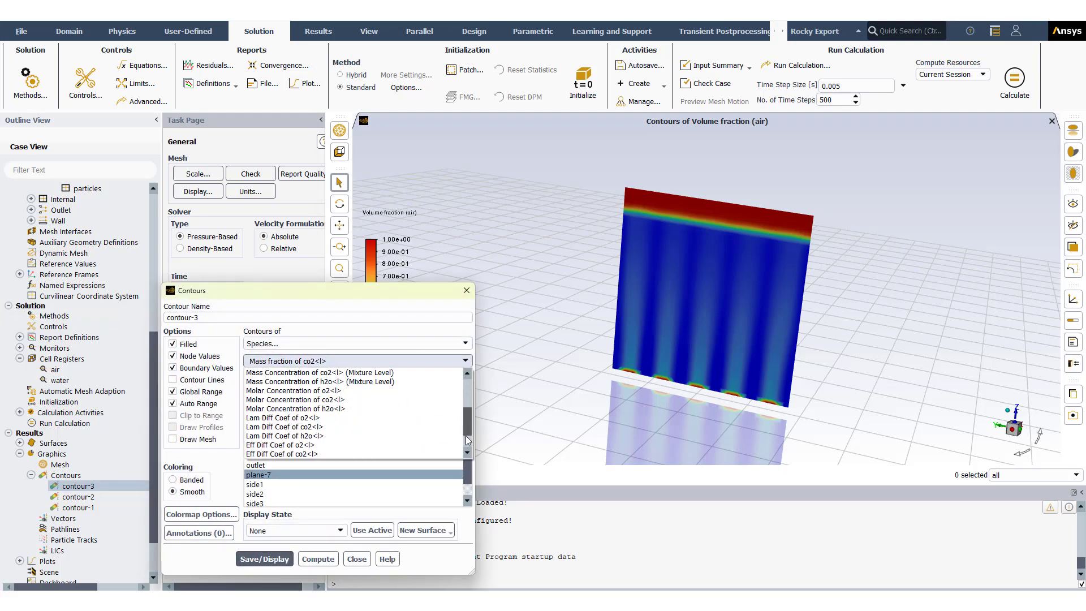
scroll(472, 371, "up", 3)
left_click(465, 343)
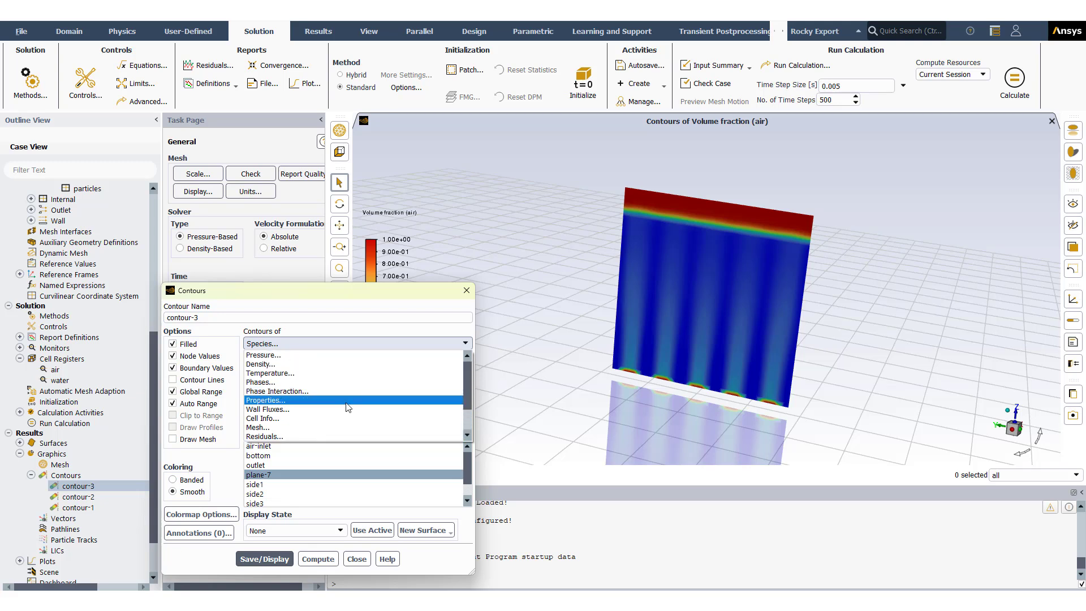
scroll(349, 410, "down", 2)
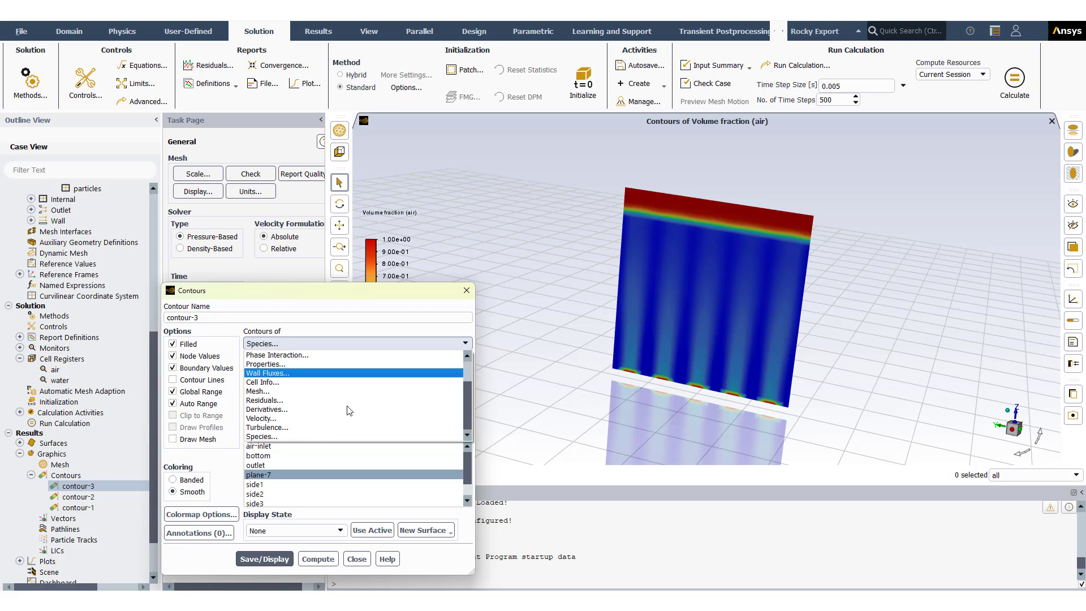
left_click(299, 418)
left_click(276, 558)
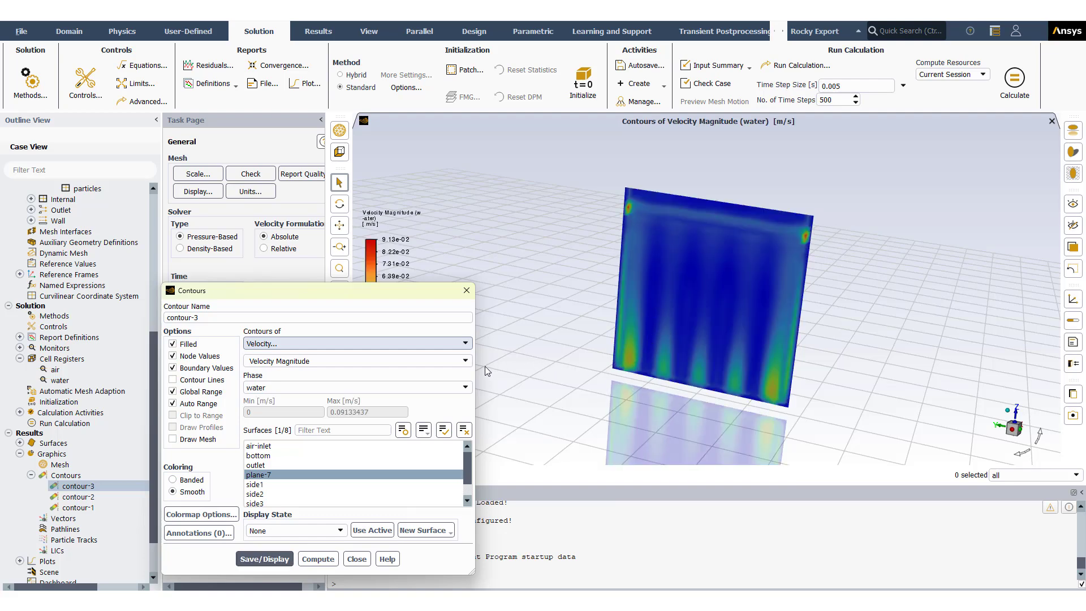
Switch contour-3's phase to air, redisplay the velocity magnitude, and close the dialog.
left_click(466, 387)
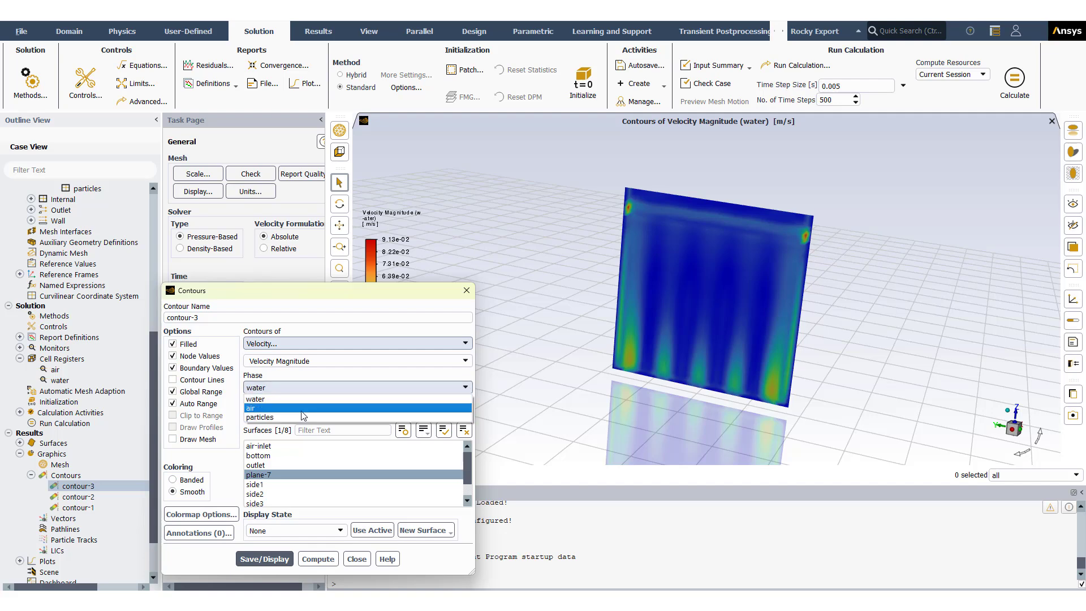
left_click(266, 409)
left_click(265, 559)
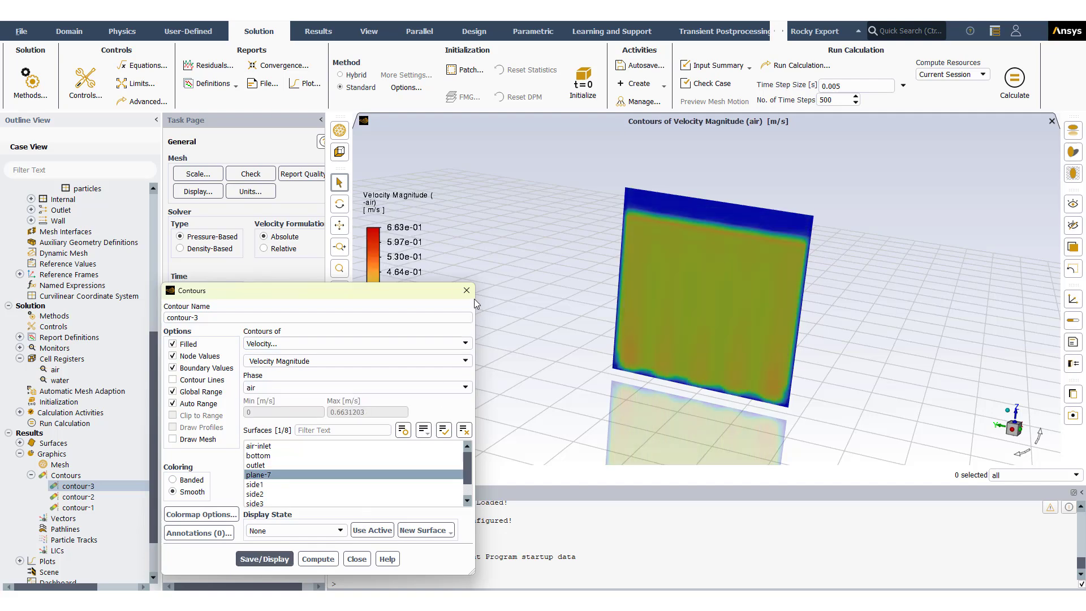
left_click(465, 360)
left_click(465, 360)
left_click(467, 389)
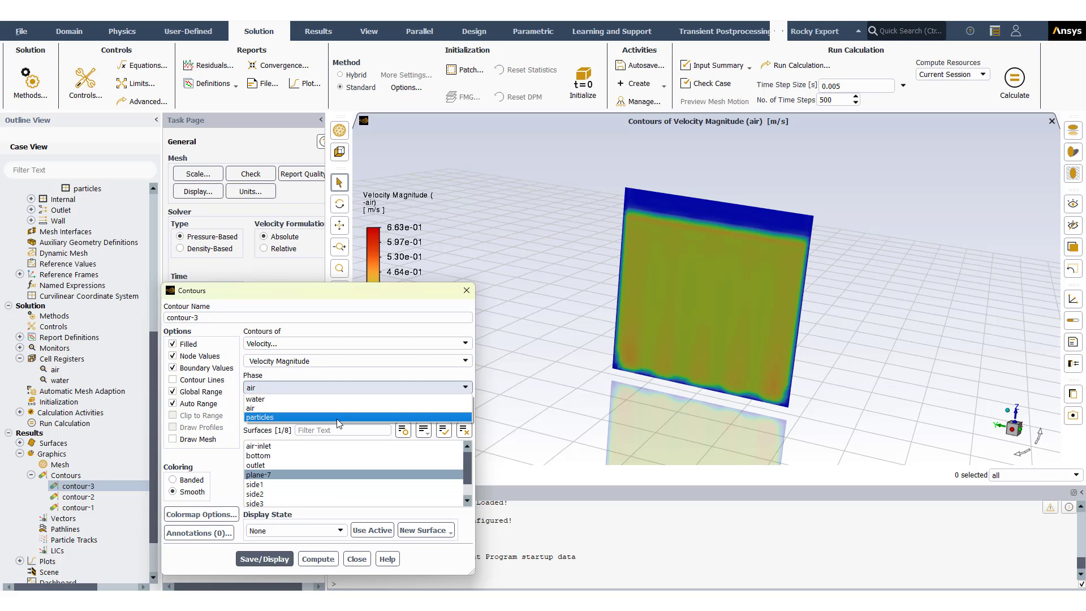
left_click(466, 292)
left_click(466, 292)
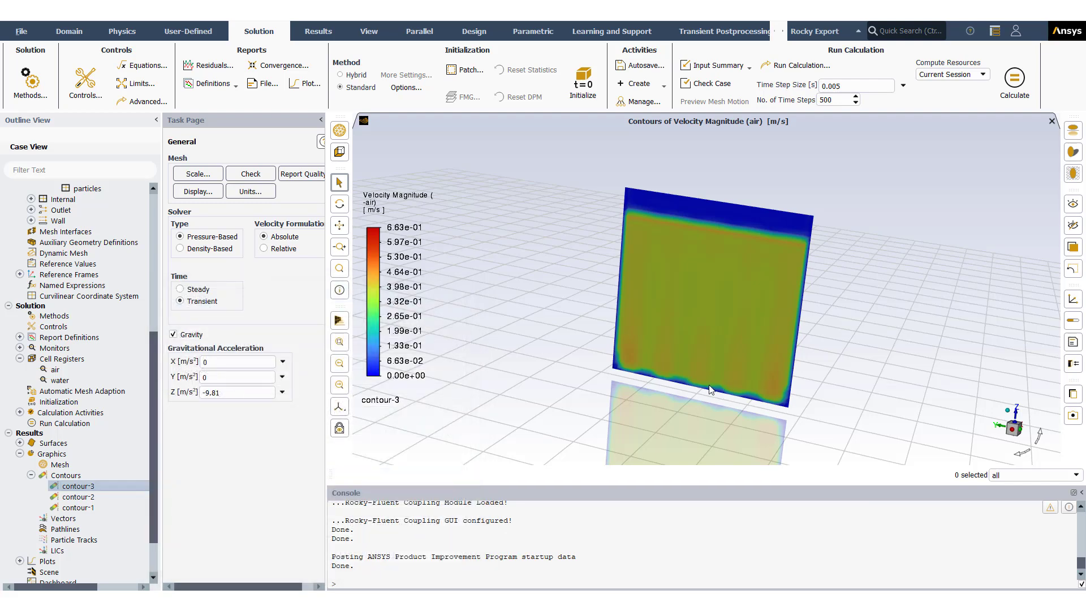
In Rocky, bring up the Study's Create Region of Interest options from the Data tree.
left_click(152, 240)
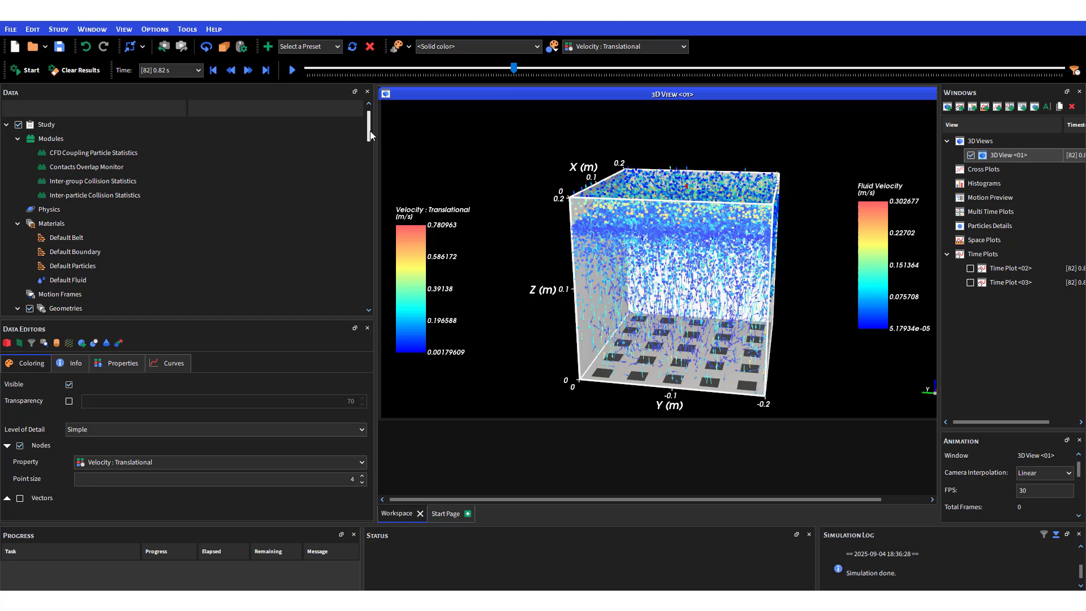
right_click(69, 127)
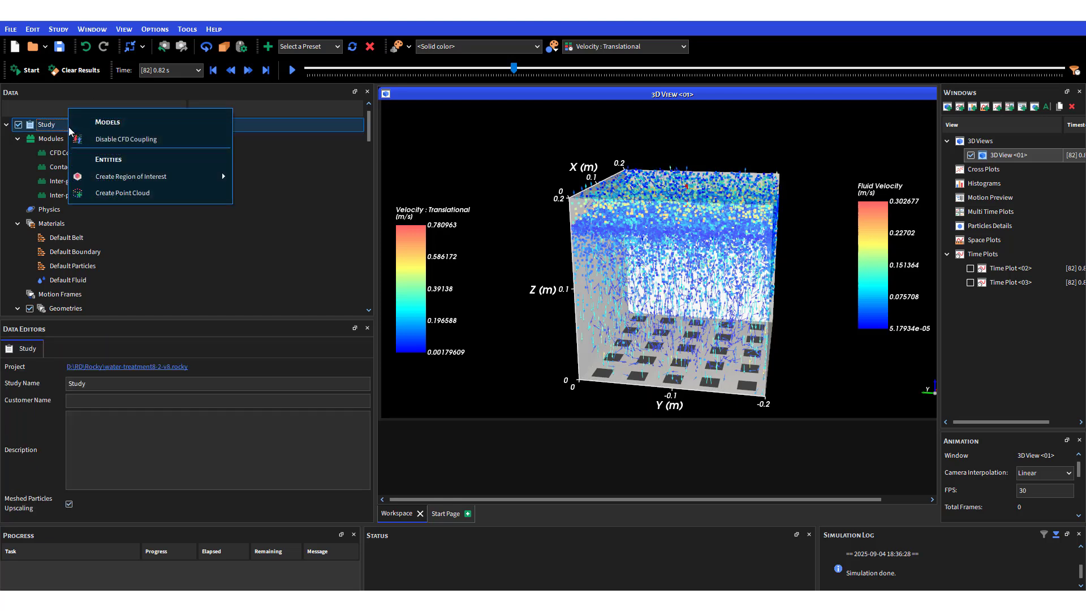
mouse_move(111, 179)
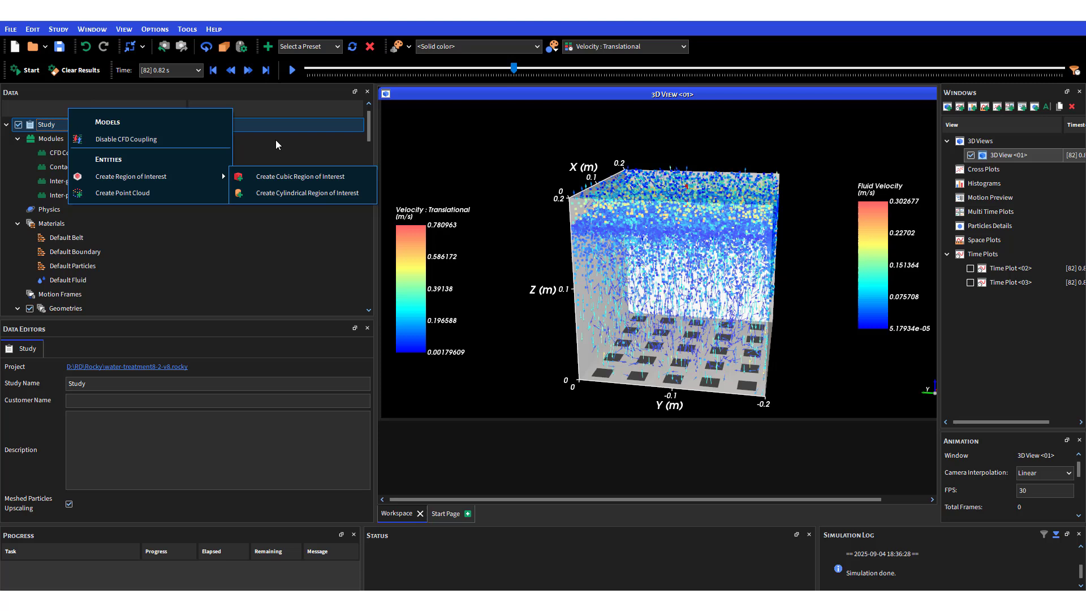
left_click(369, 128)
left_click_drag(369, 128, 371, 189)
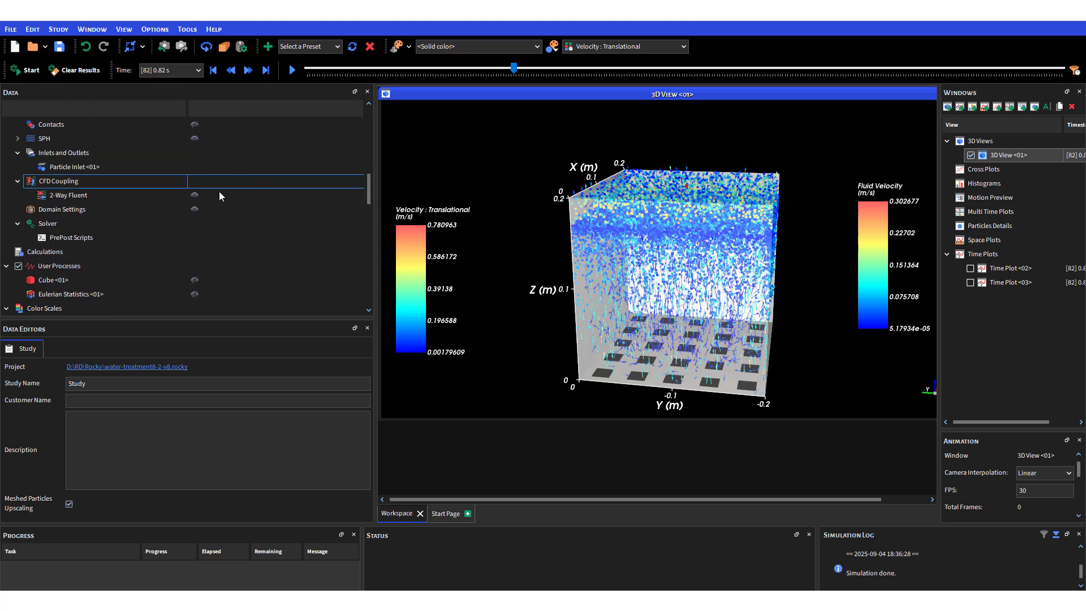
left_click(78, 201)
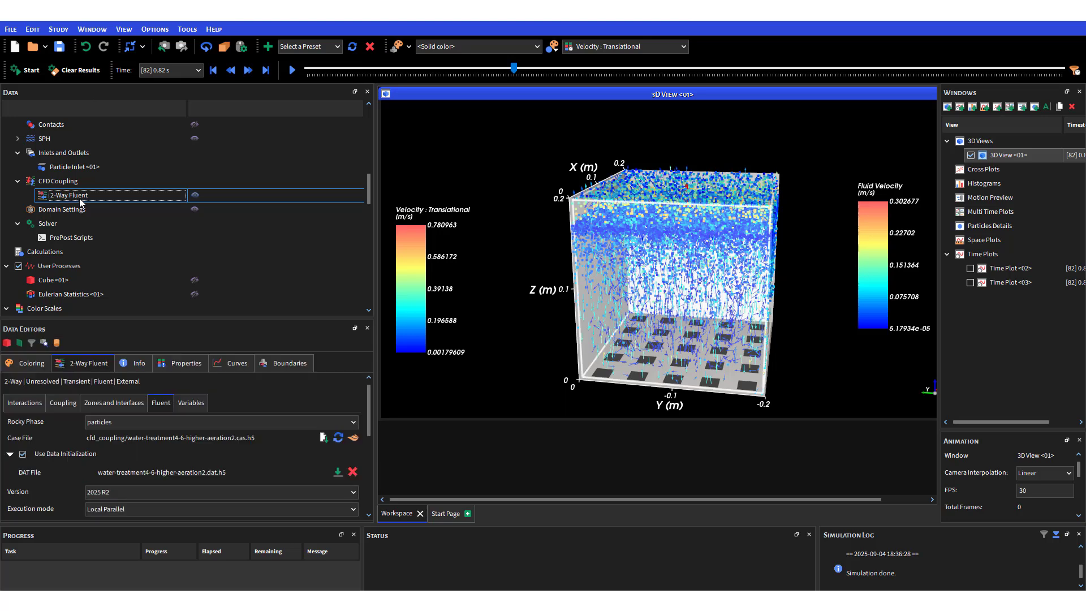
left_click(25, 403)
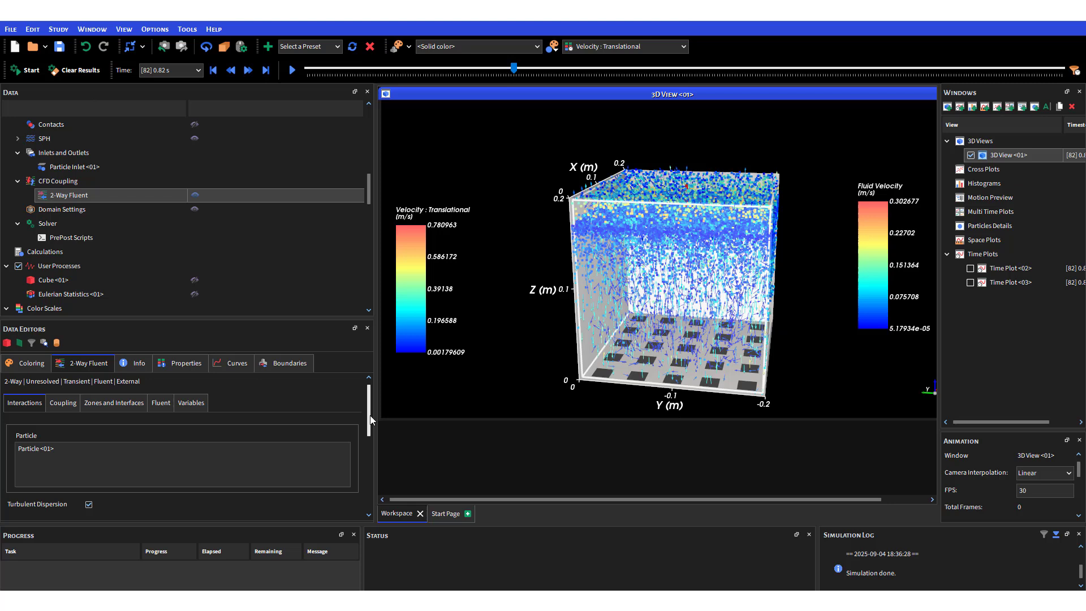
scroll(368, 170, "up", 2)
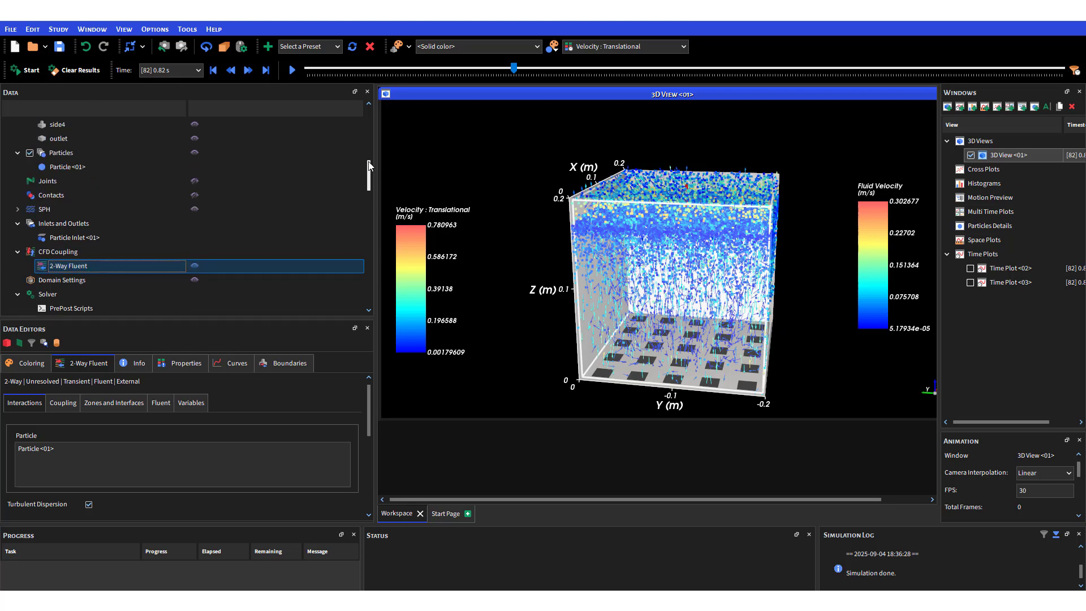
scroll(369, 165, "up", 2)
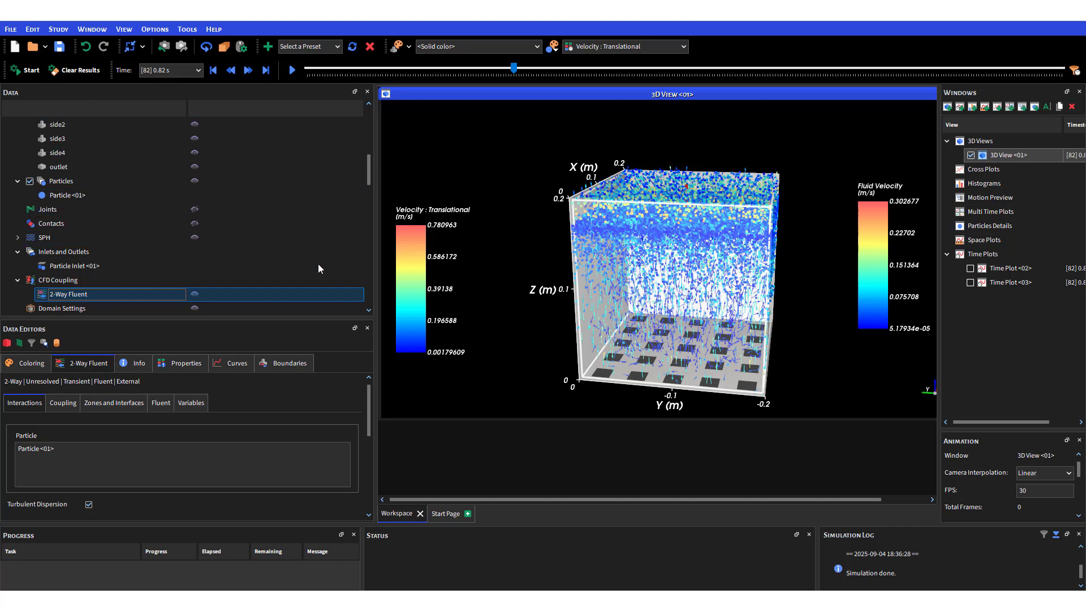
Browse Particle <01>'s Size, Movement and Composition tabs, then select the Particles node's coloring.
left_click(87, 195)
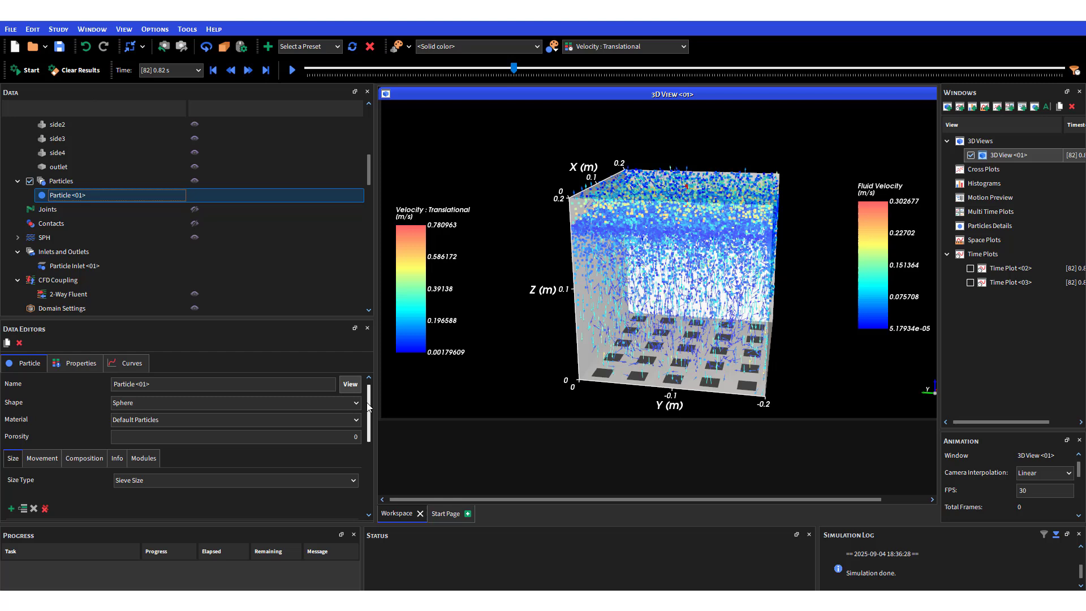
left_click_drag(369, 406, 373, 446)
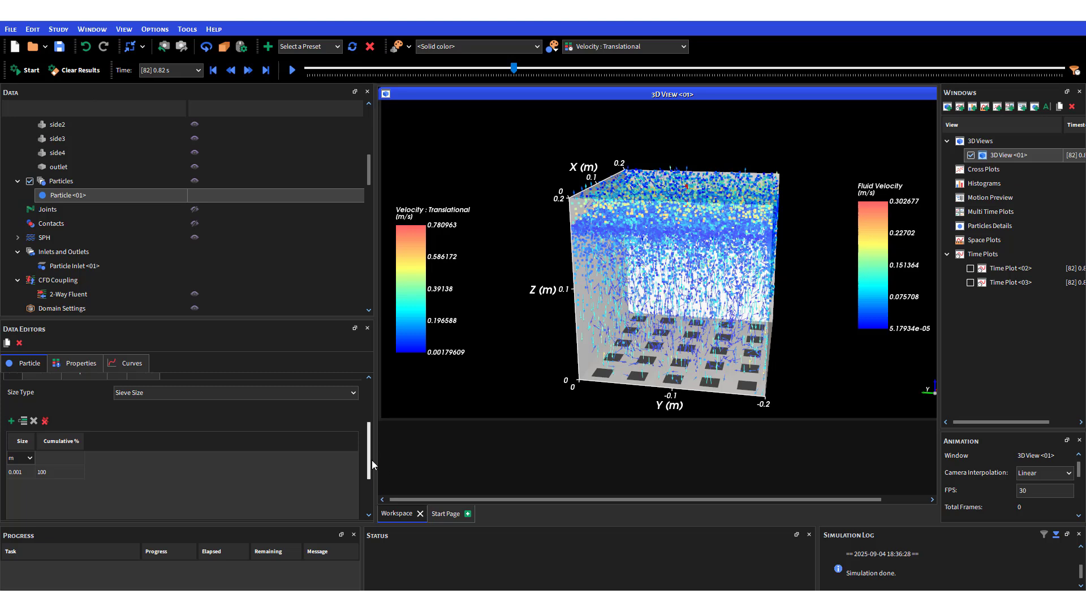
left_click_drag(372, 460, 371, 415)
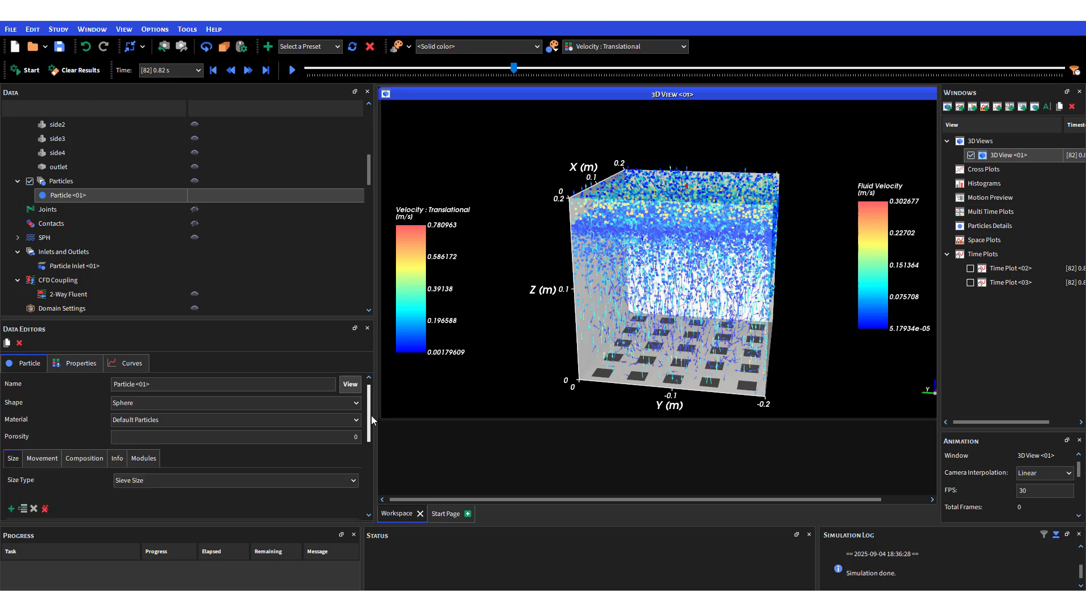
left_click(46, 461)
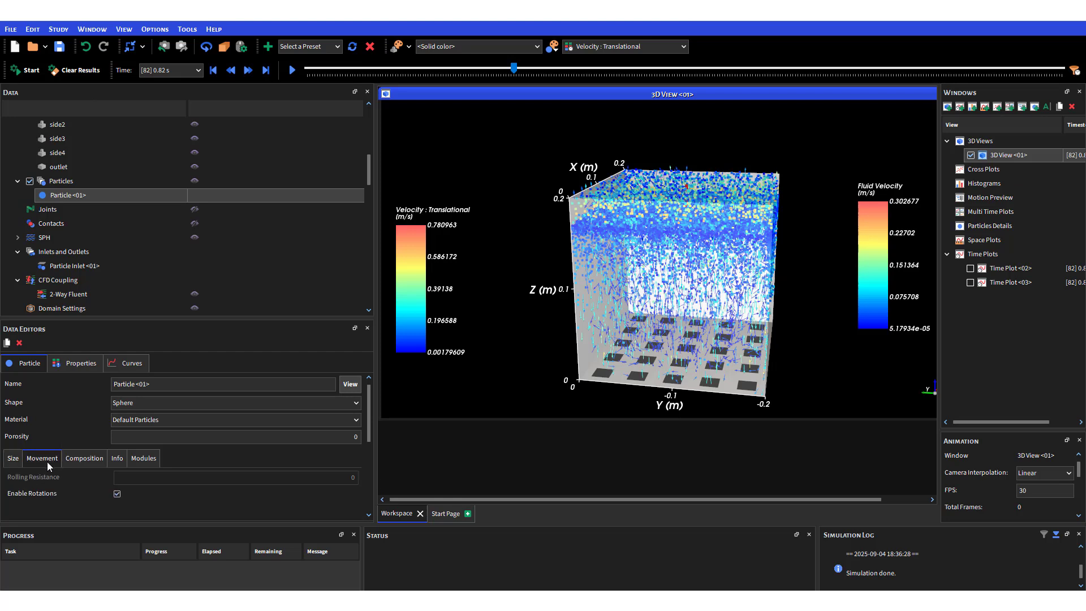
left_click(74, 458)
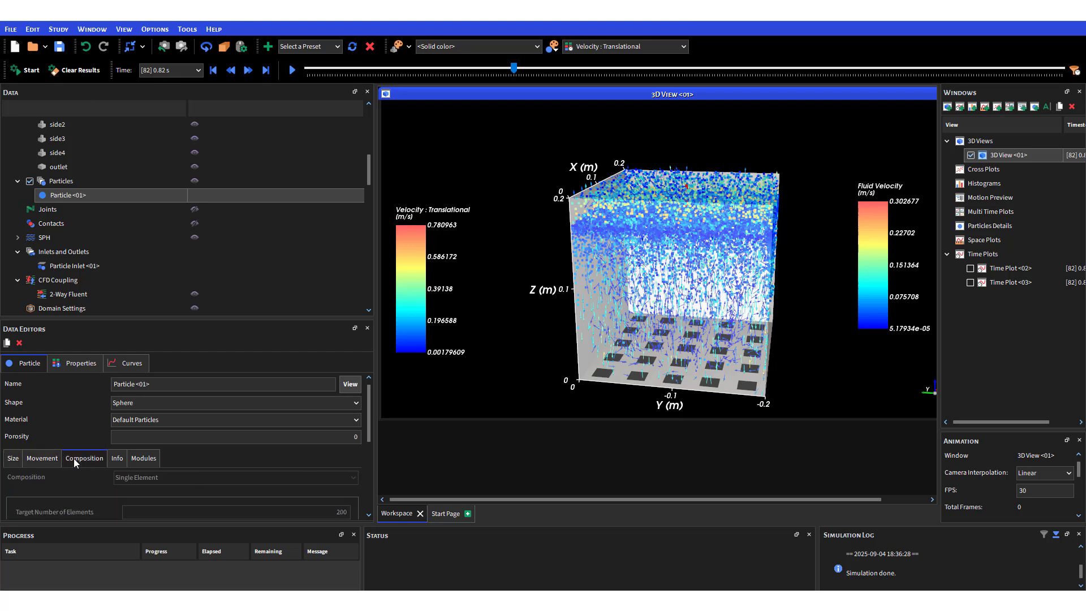
left_click_drag(370, 430, 368, 451)
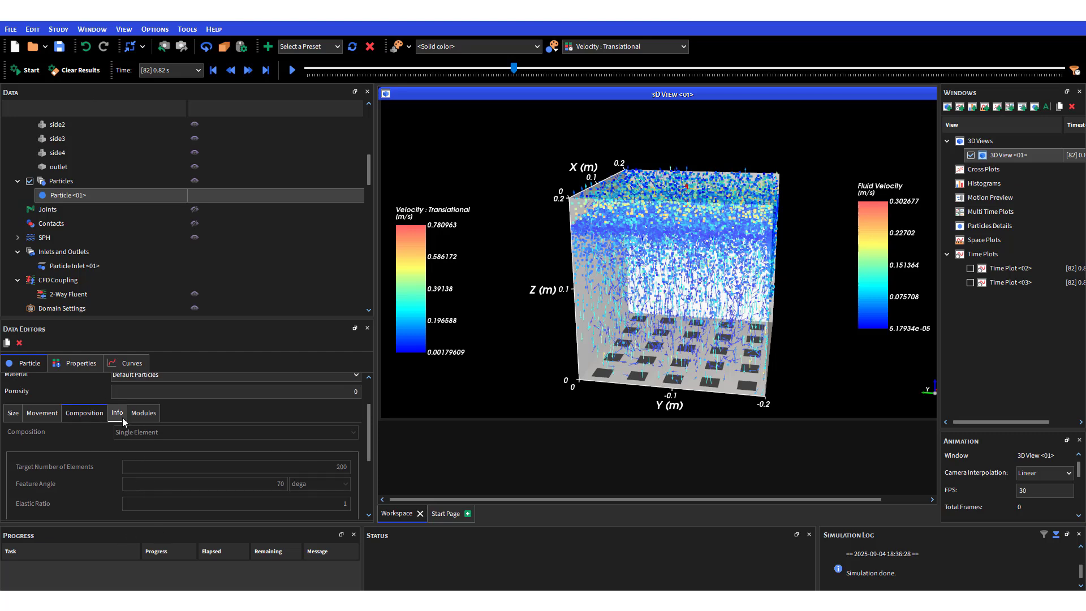
left_click(148, 417)
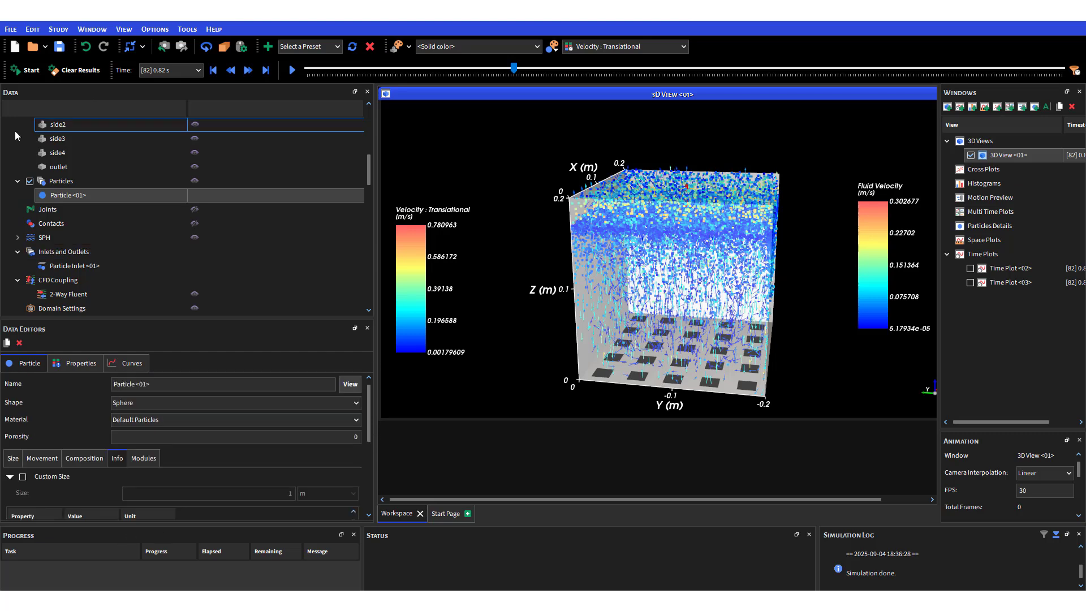
left_click(66, 180)
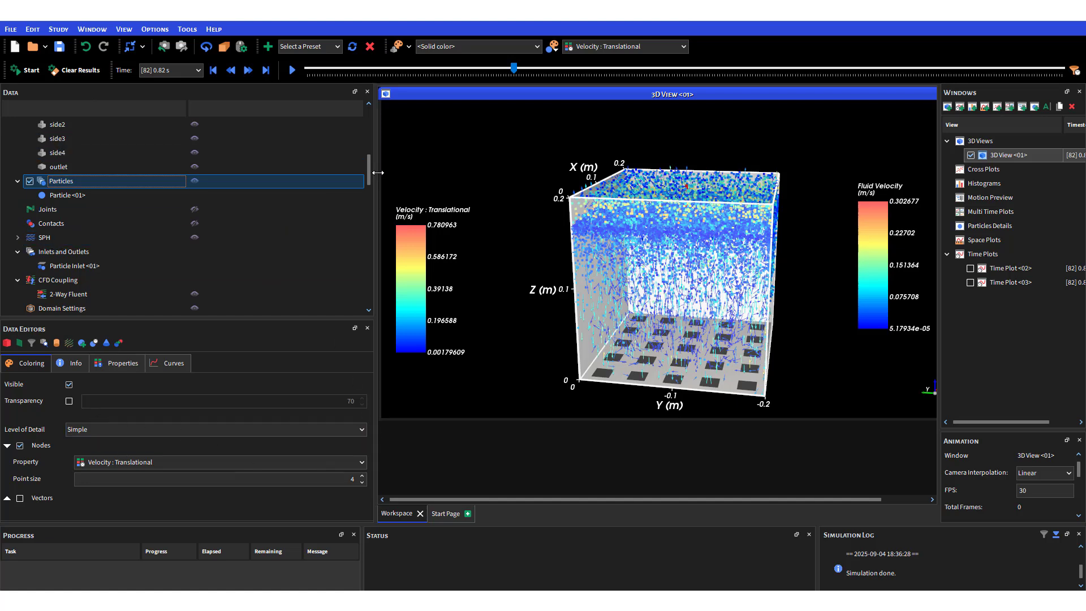
Inspect Particle Inlet <01>'s feed of Particle <01> at 0.04 t/h and 298.15 K.
mouse_move(371, 176)
left_mouse_down()
mouse_move(371, 159)
mouse_move(371, 181)
left_mouse_up()
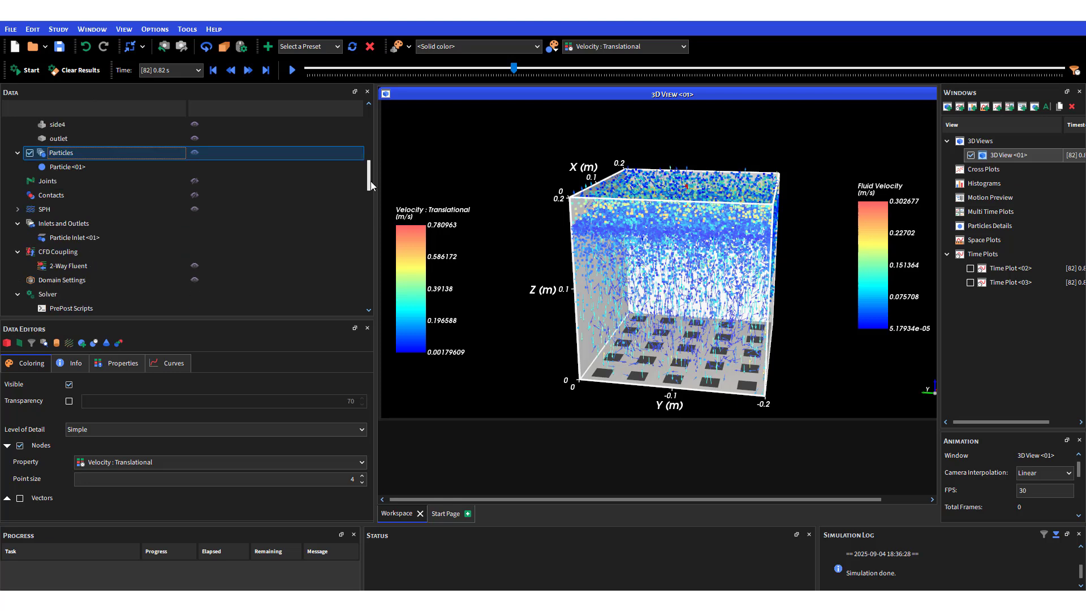
left_click(88, 238)
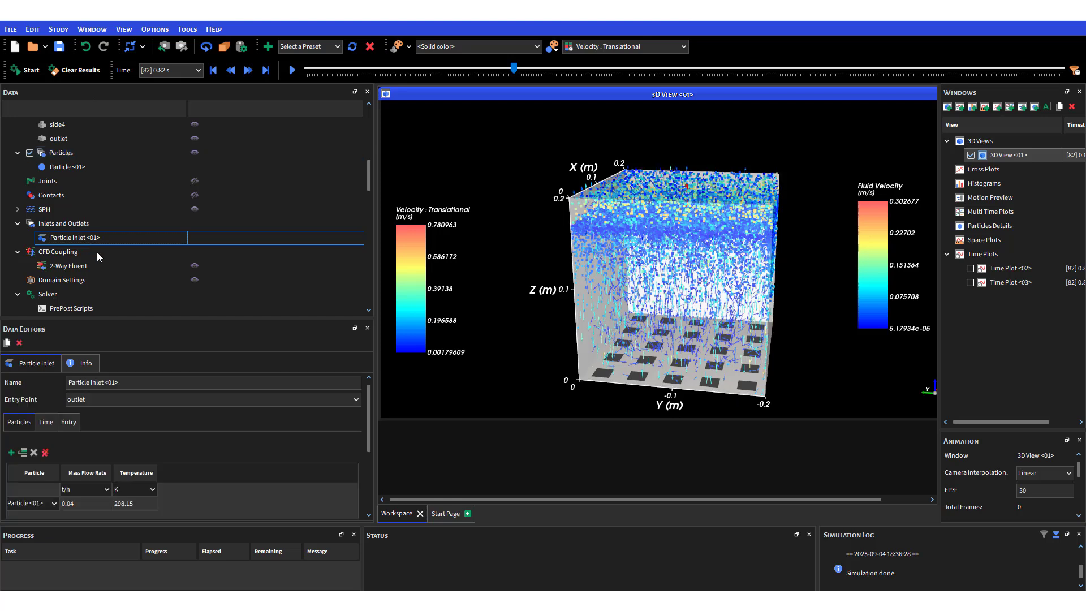
left_click_drag(370, 413, 370, 420)
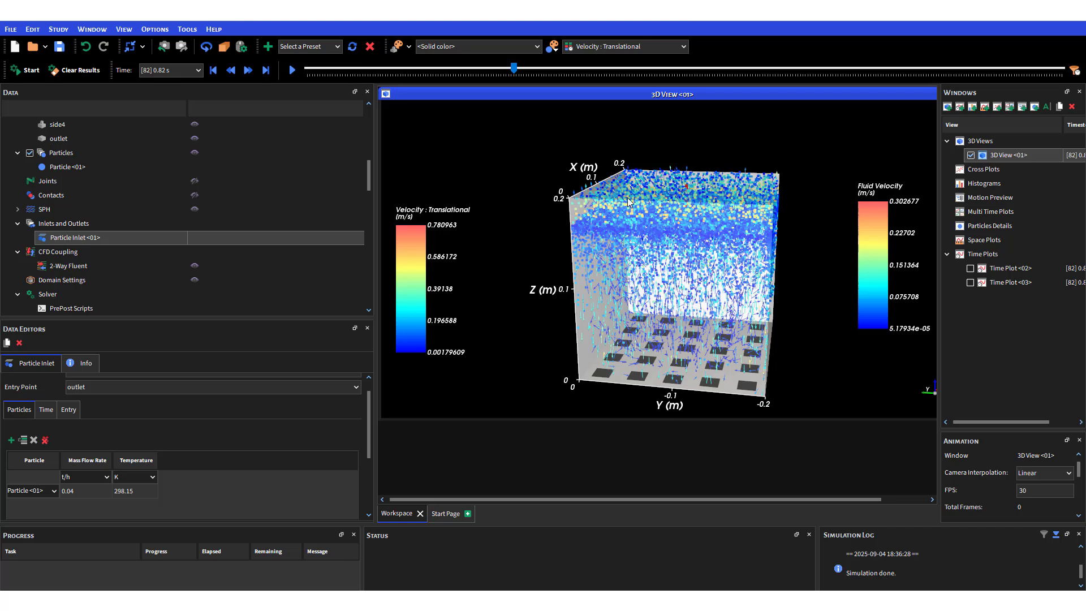
left_click(606, 134)
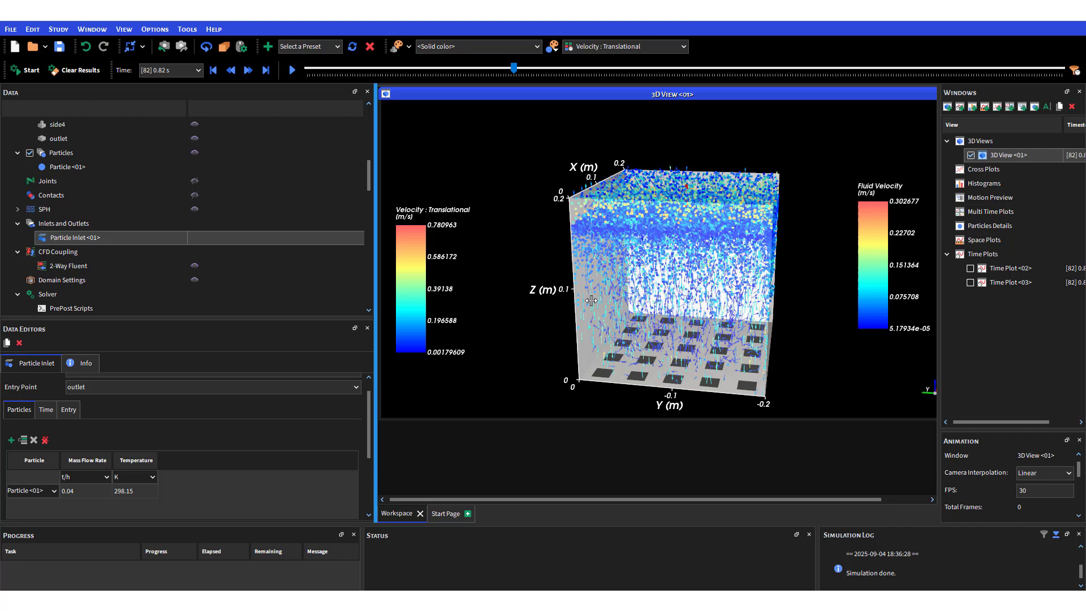
left_click_drag(369, 407, 369, 404)
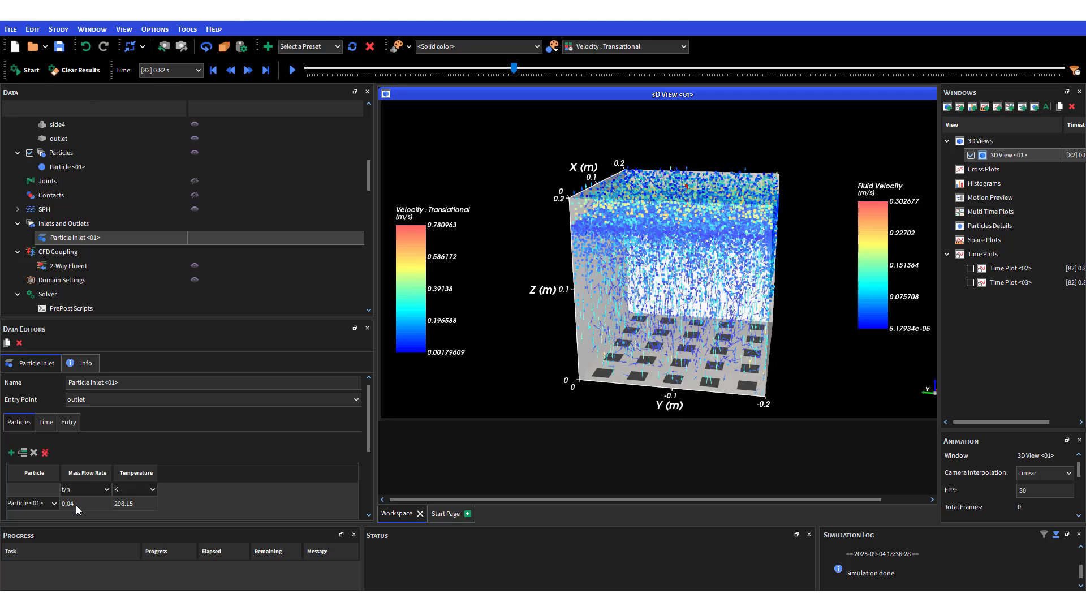
Check the inlet's Start 0 s and Stop 1 s times, then select 2-Way Fluent.
left_click(46, 423)
left_click(274, 458)
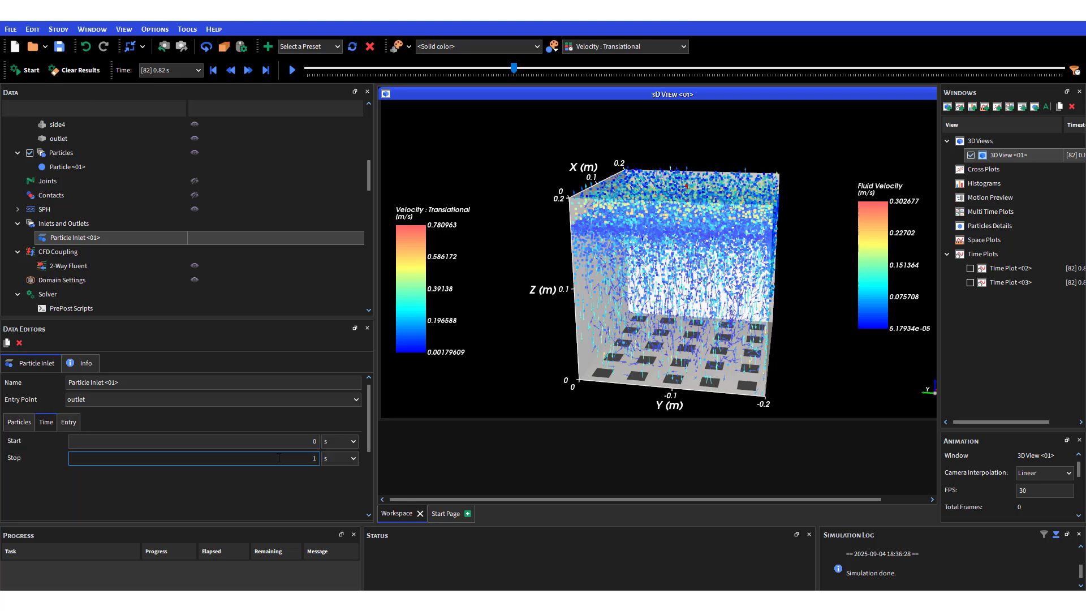
left_click(304, 442)
left_click(312, 458)
left_click(19, 421)
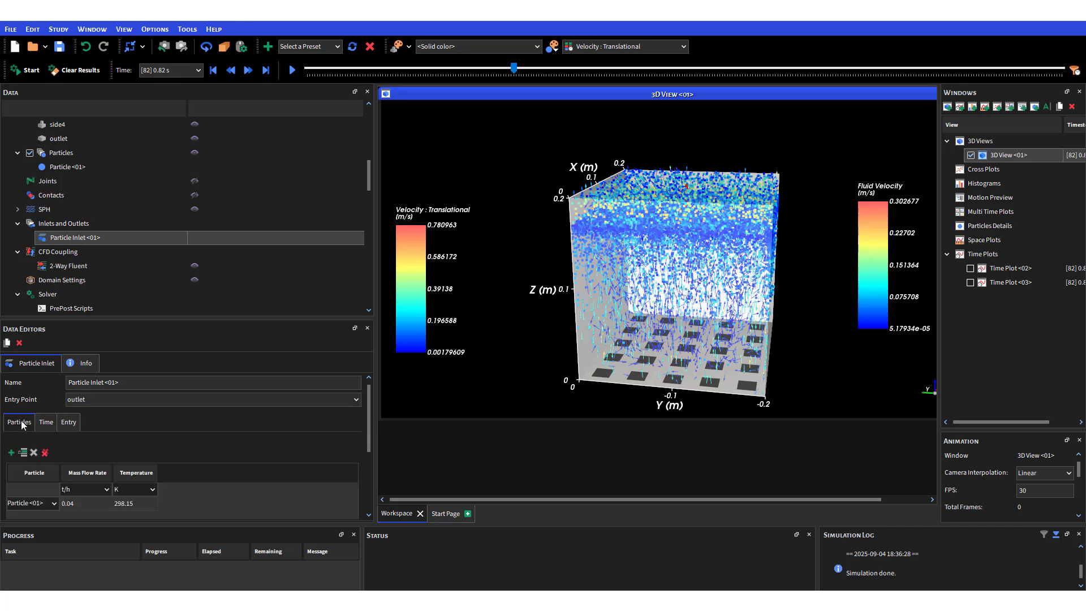
left_click_drag(368, 182, 370, 184)
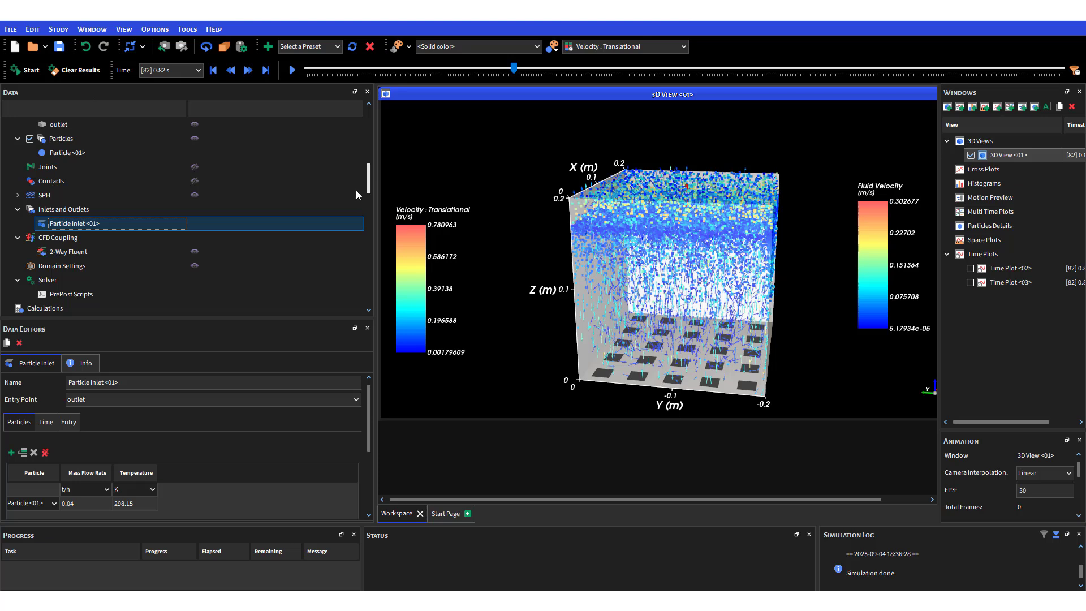
left_click(72, 224)
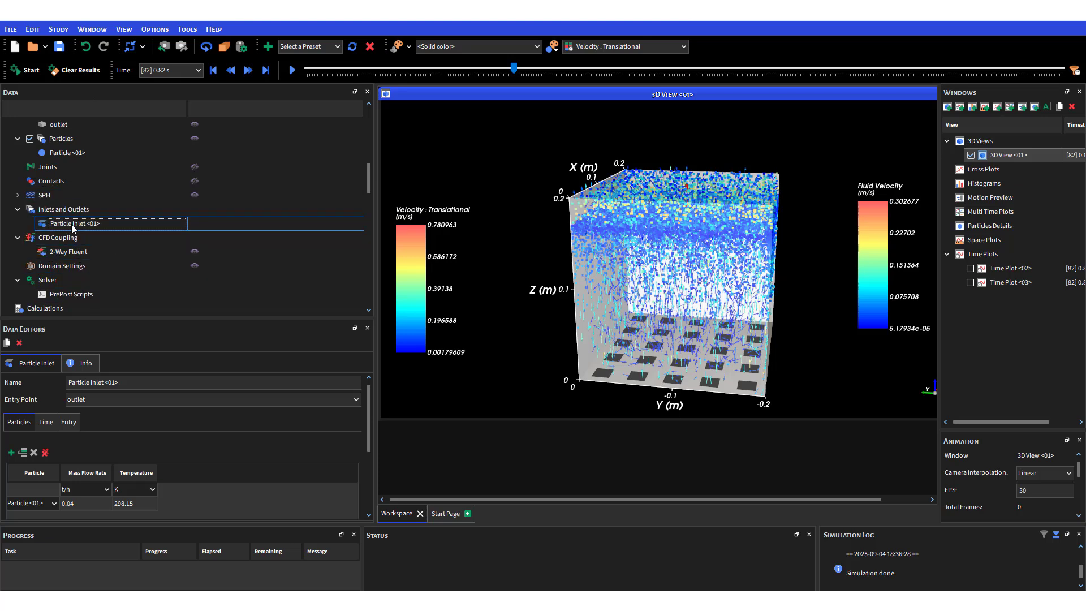
Check 2-Way Fluent's Schiller & Naumann drag and Uniform Distribution mapping with 0.7 averaging.
left_click(74, 252)
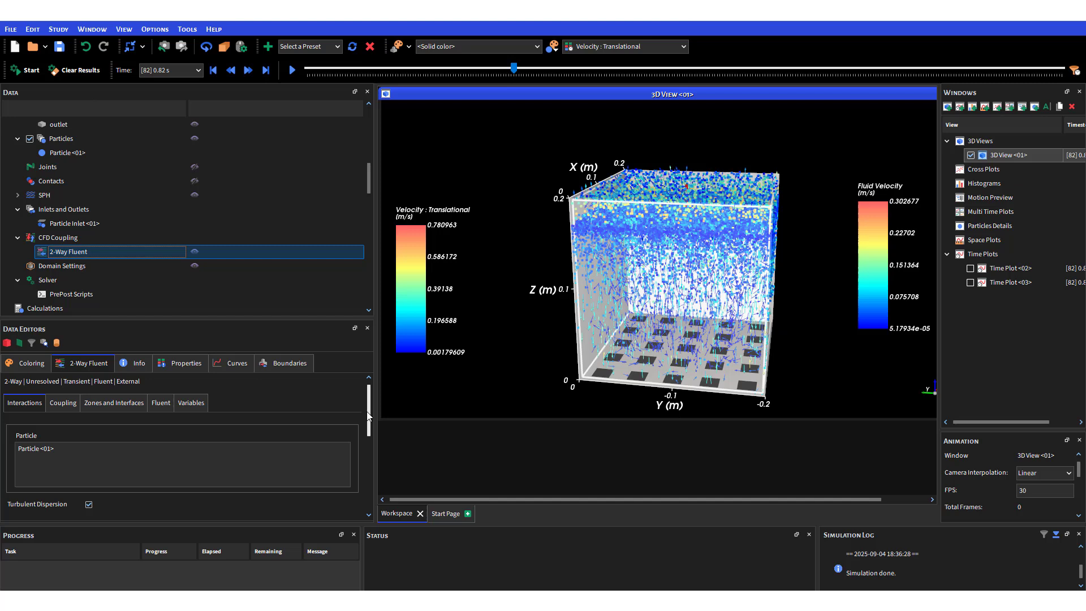
left_click_drag(312, 318, 311, 292)
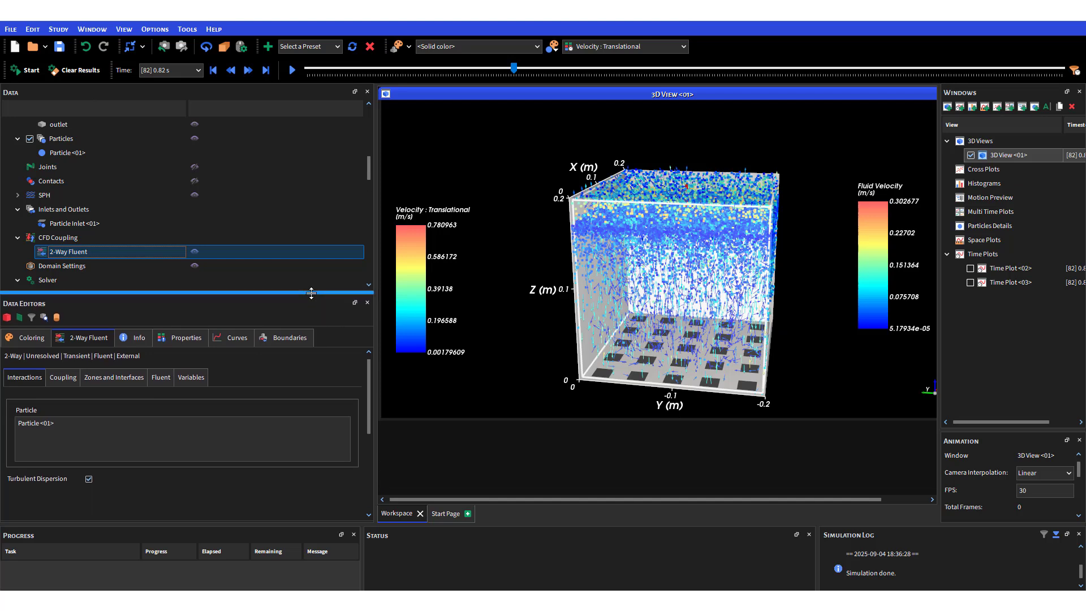
left_click(66, 423)
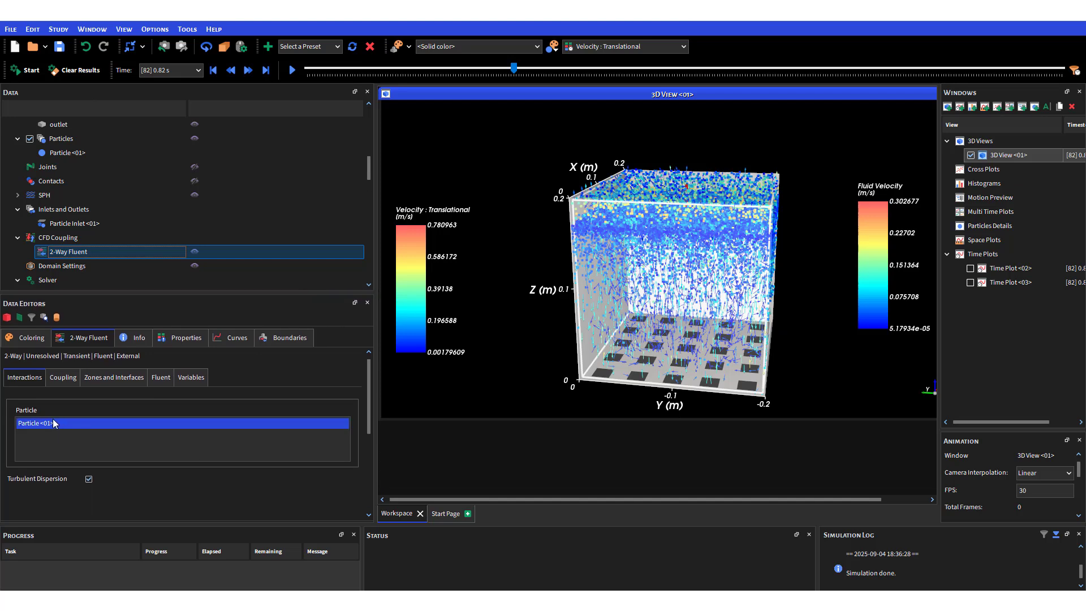
left_click(53, 423)
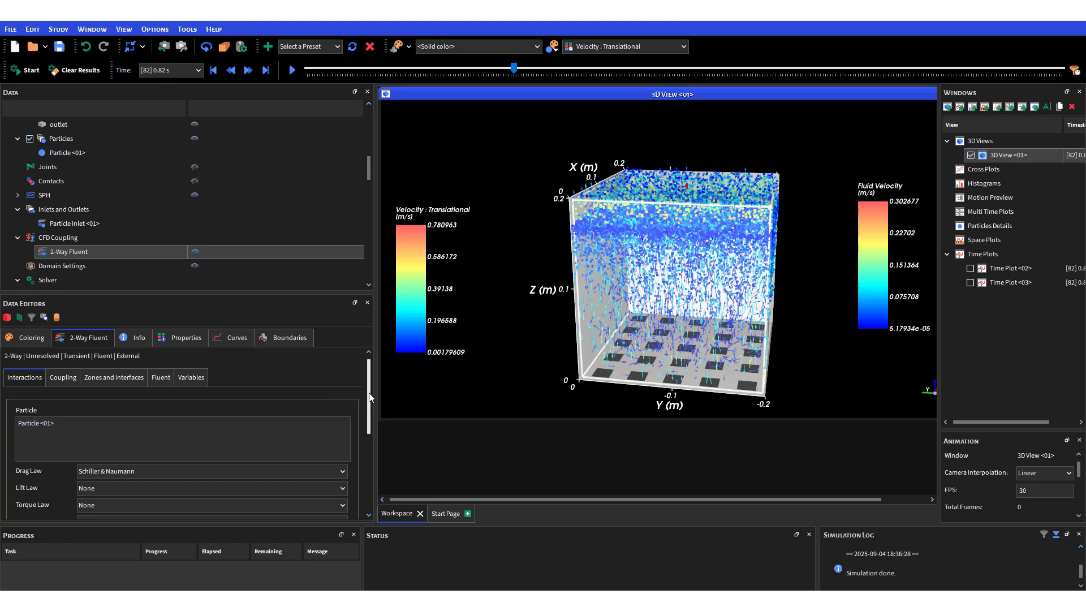
scroll(369, 403, "down", 1)
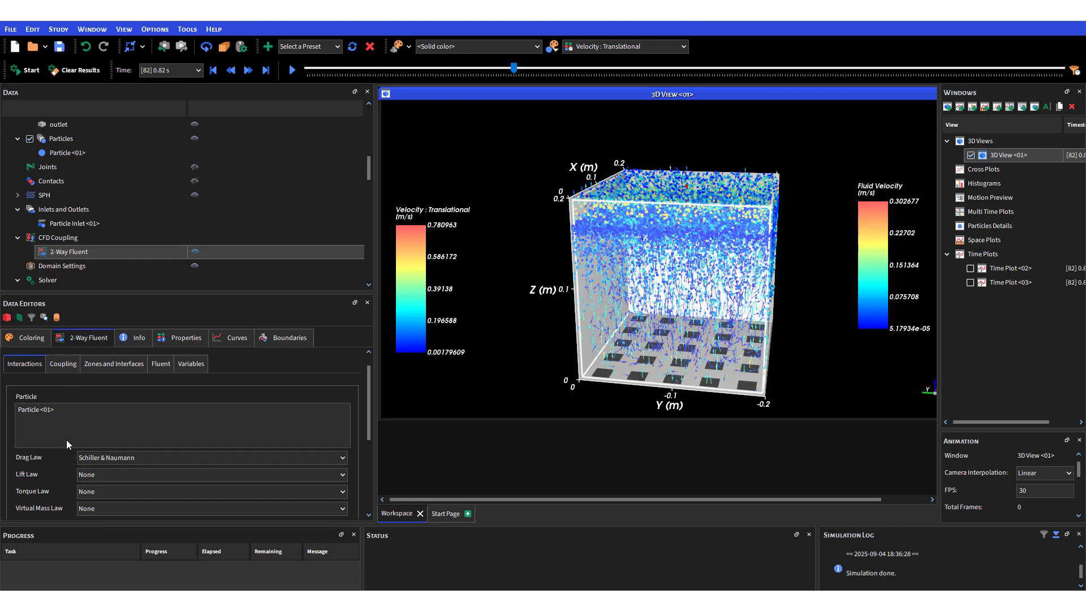
left_click(60, 367)
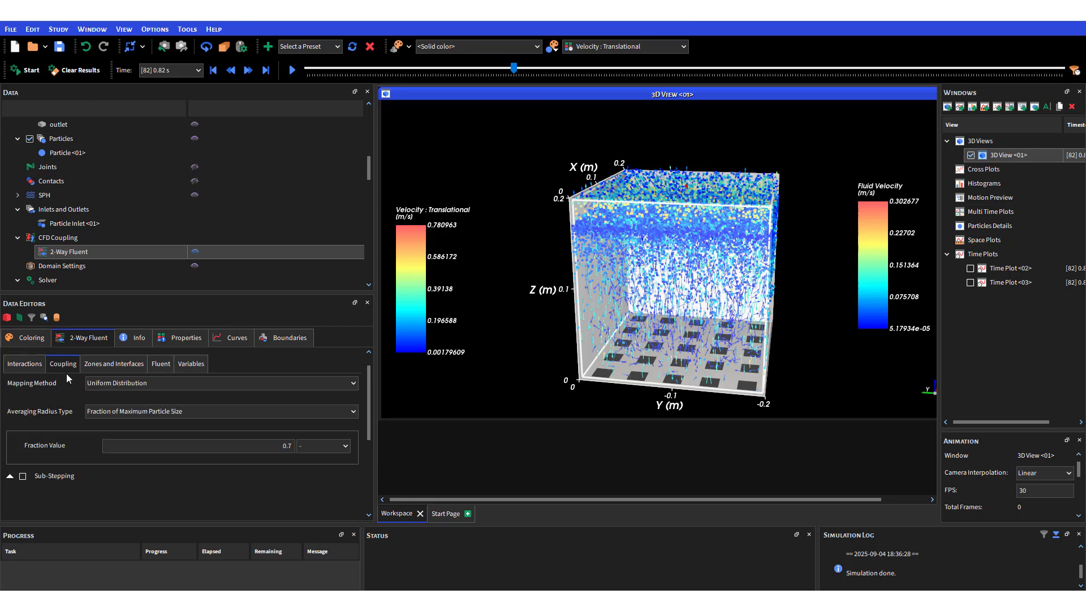
scroll(348, 396, "up", 1)
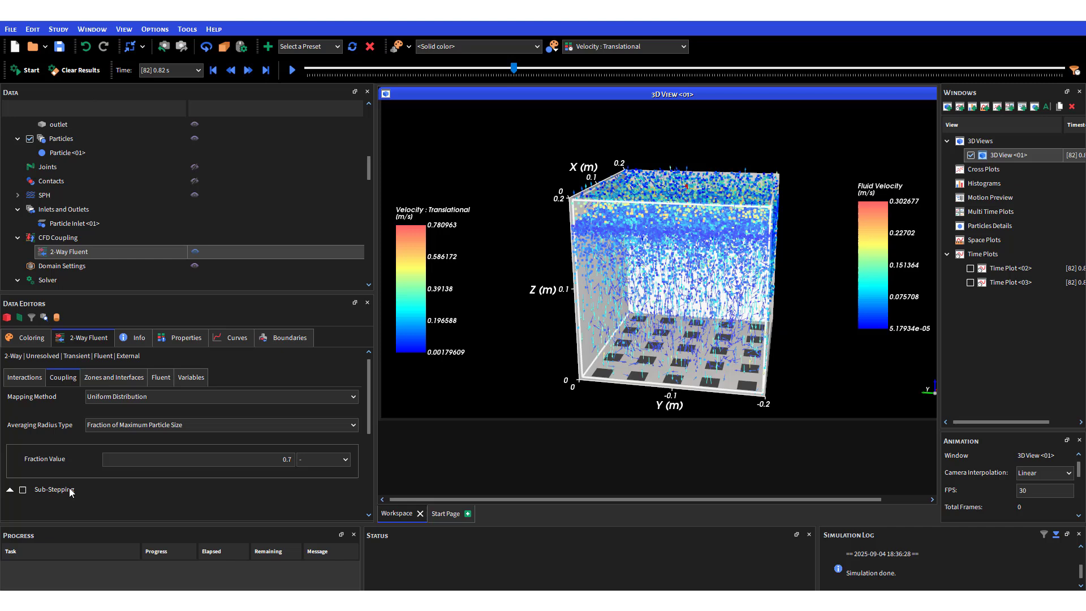
Review which fluid cell zones are coupled to the Rocky particles.
left_click(112, 379)
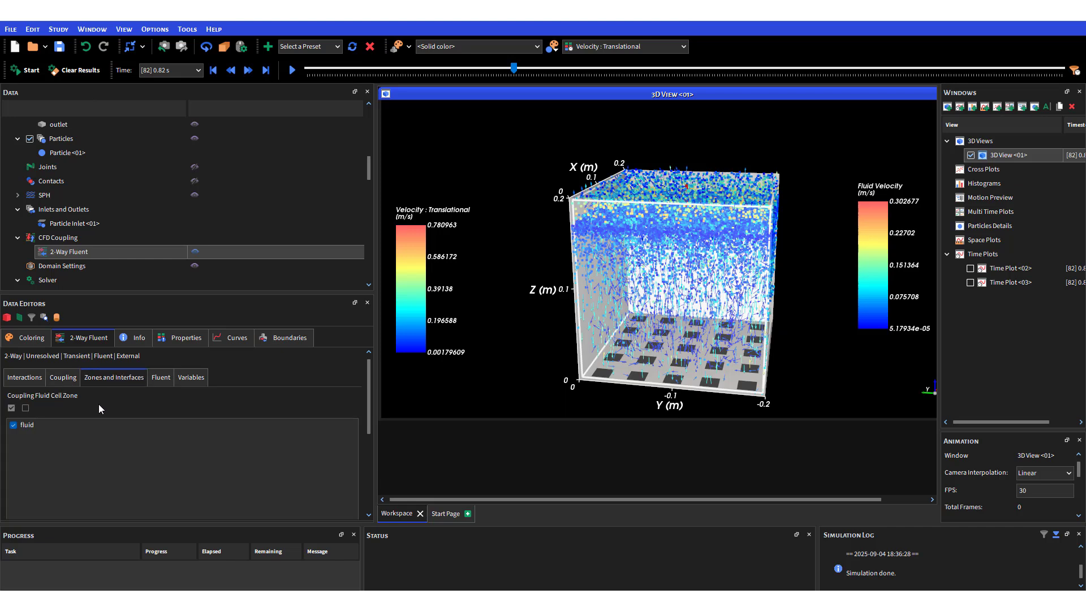
left_click(57, 425)
scroll(371, 406, "down", 2)
scroll(371, 406, "up", 3)
Review the Fluent case and solver settings and select the -g text in Additional Args.
left_click(166, 376)
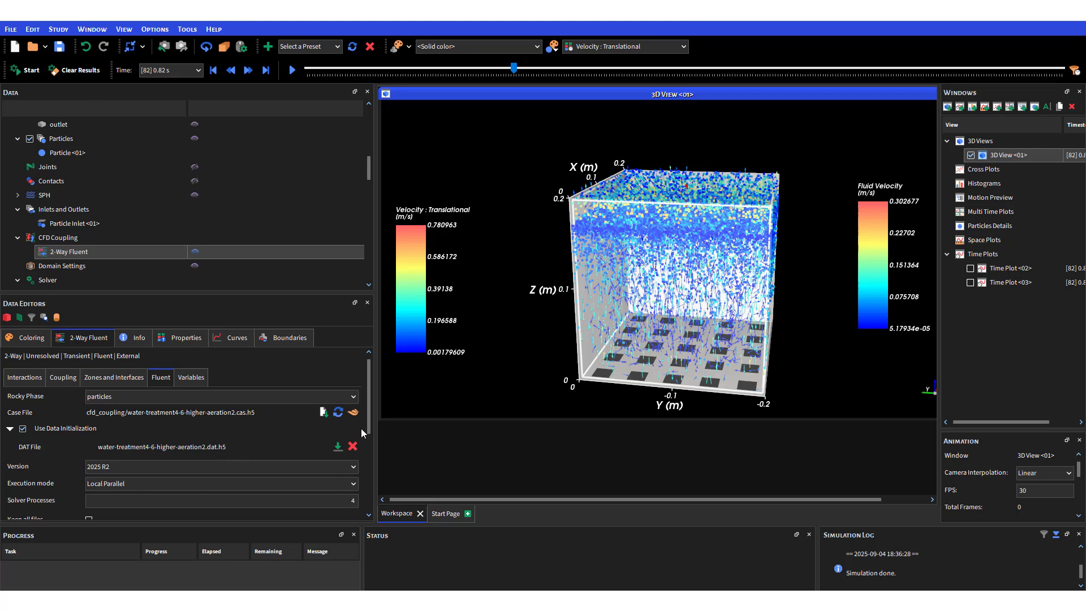
mouse_move(369, 407)
left_mouse_down()
mouse_move(379, 472)
mouse_move(373, 391)
left_mouse_up()
mouse_move(371, 413)
left_mouse_down()
mouse_move(373, 447)
mouse_move(372, 382)
mouse_move(372, 425)
left_mouse_up()
left_click(132, 462)
left_click_drag(132, 462, 89, 462)
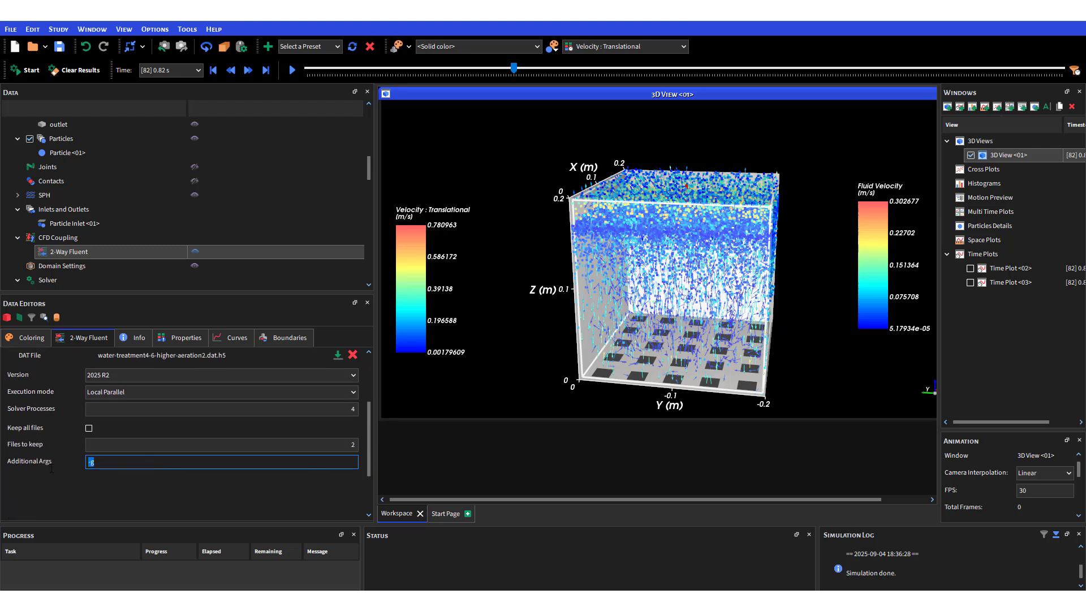
left_click(88, 462)
double_click(108, 464)
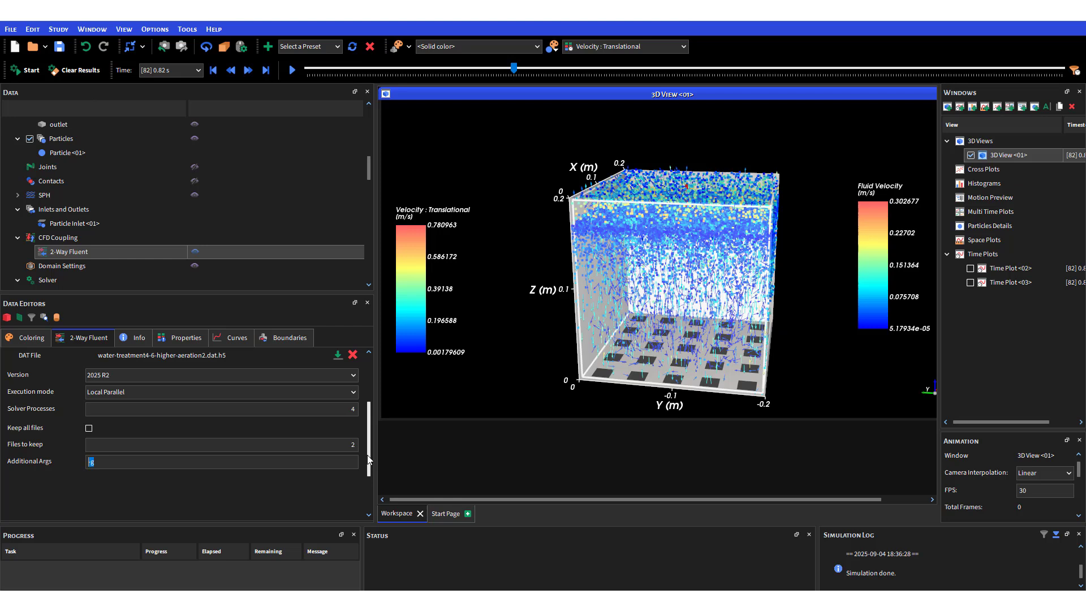
left_click_drag(368, 459, 371, 385)
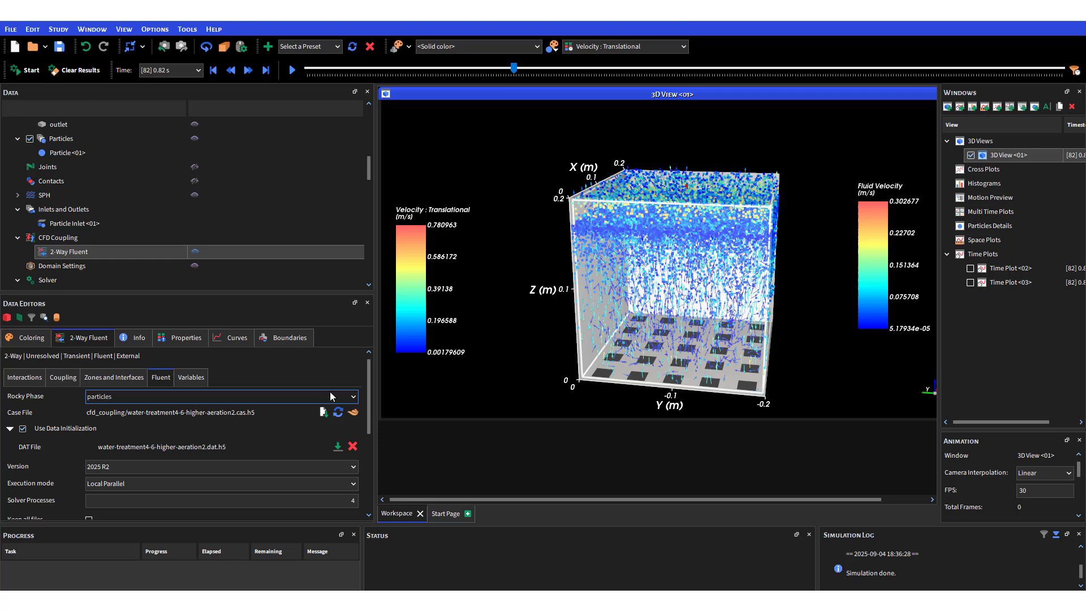
left_click(22, 377)
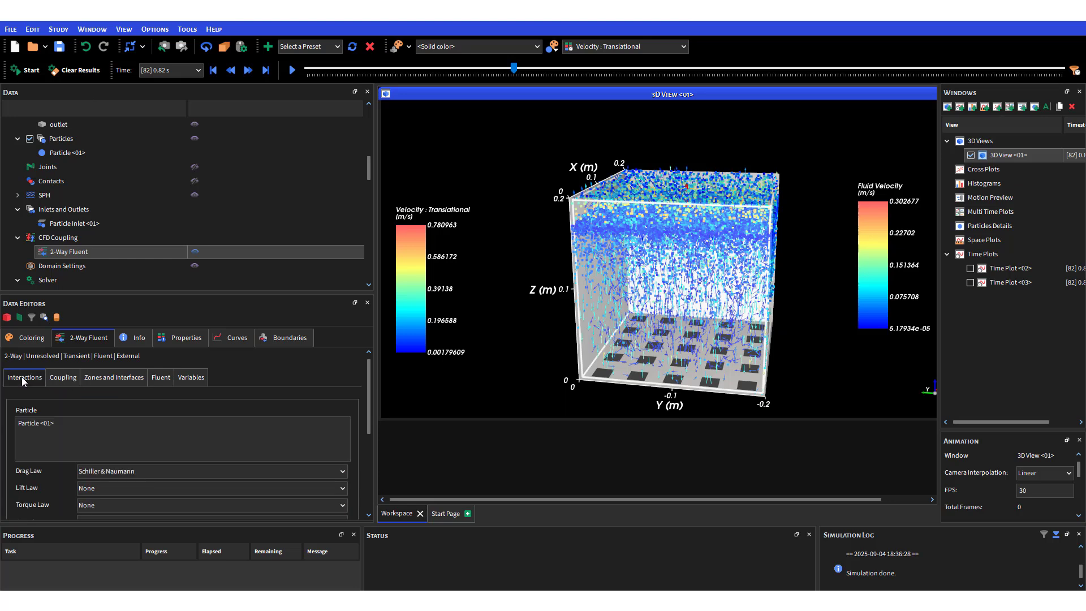
left_click_drag(366, 172, 374, 186)
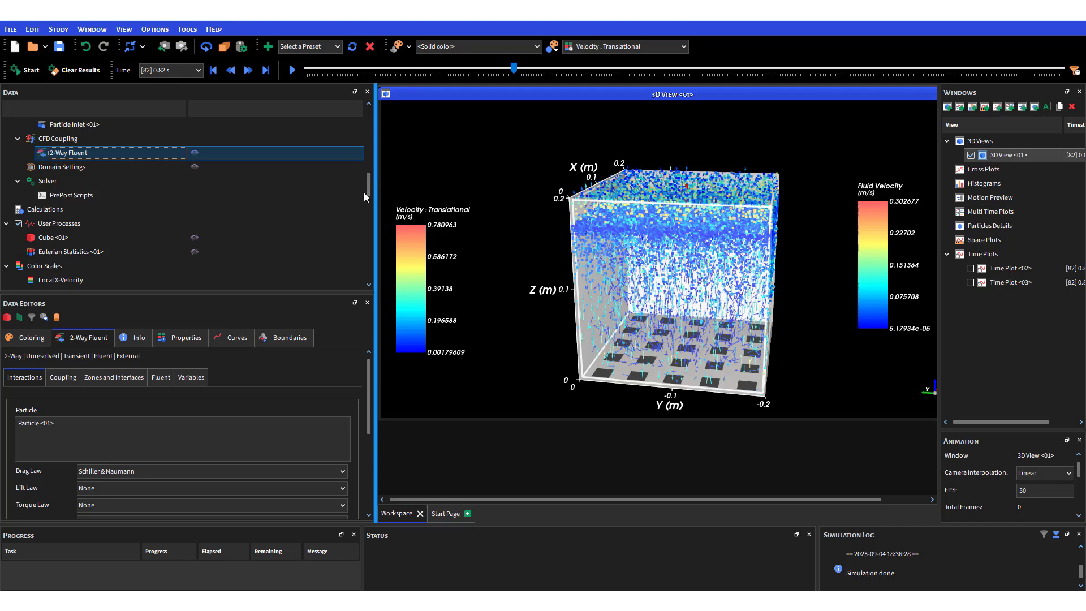
left_click(66, 181)
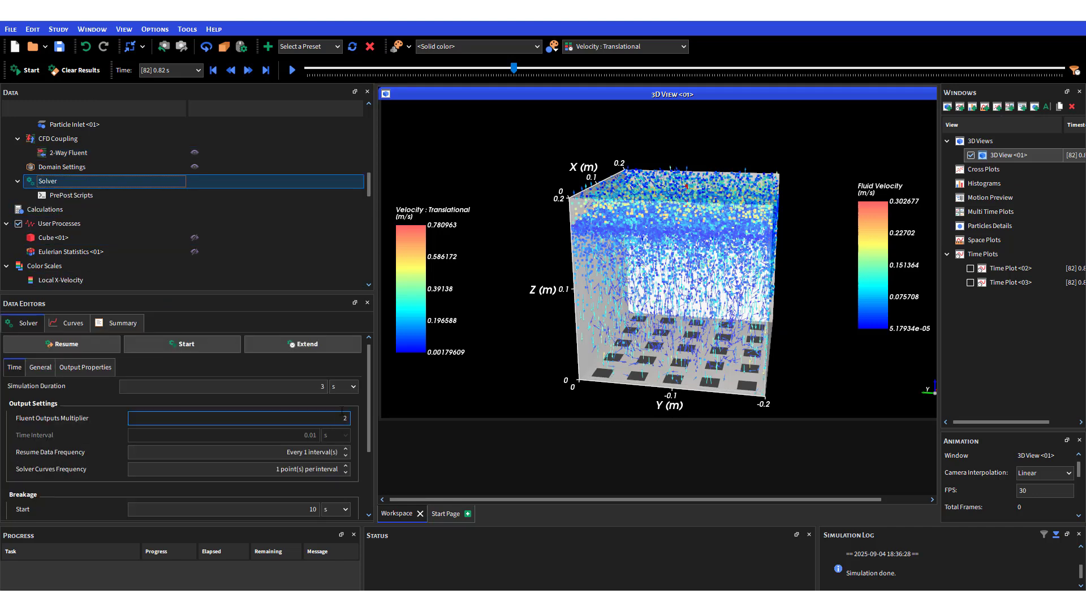
left_click(368, 392)
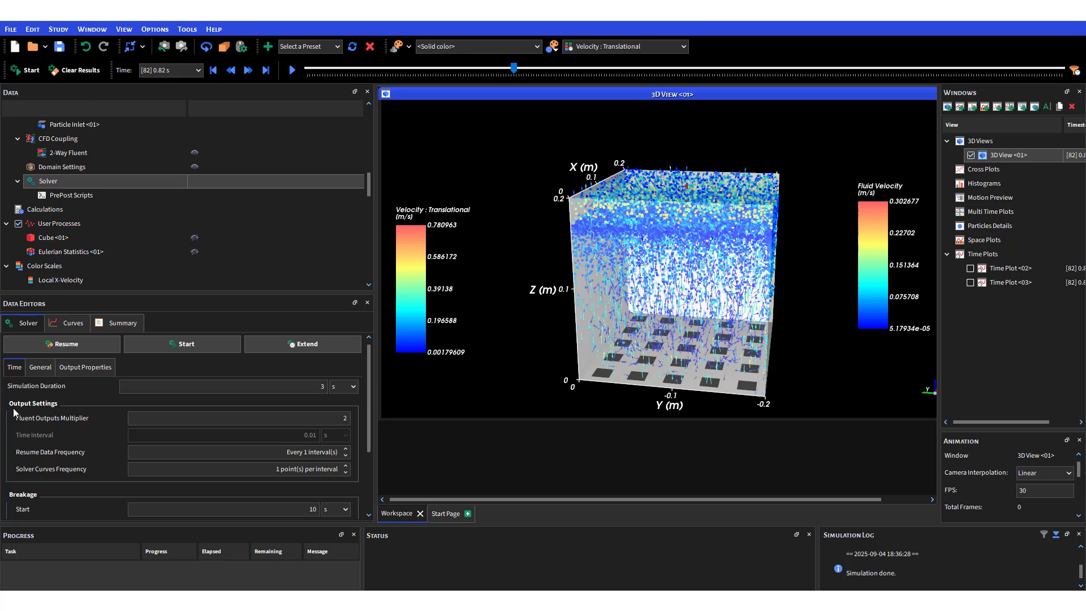
left_click(234, 384)
left_click(325, 422)
scroll(372, 428, "down", 1)
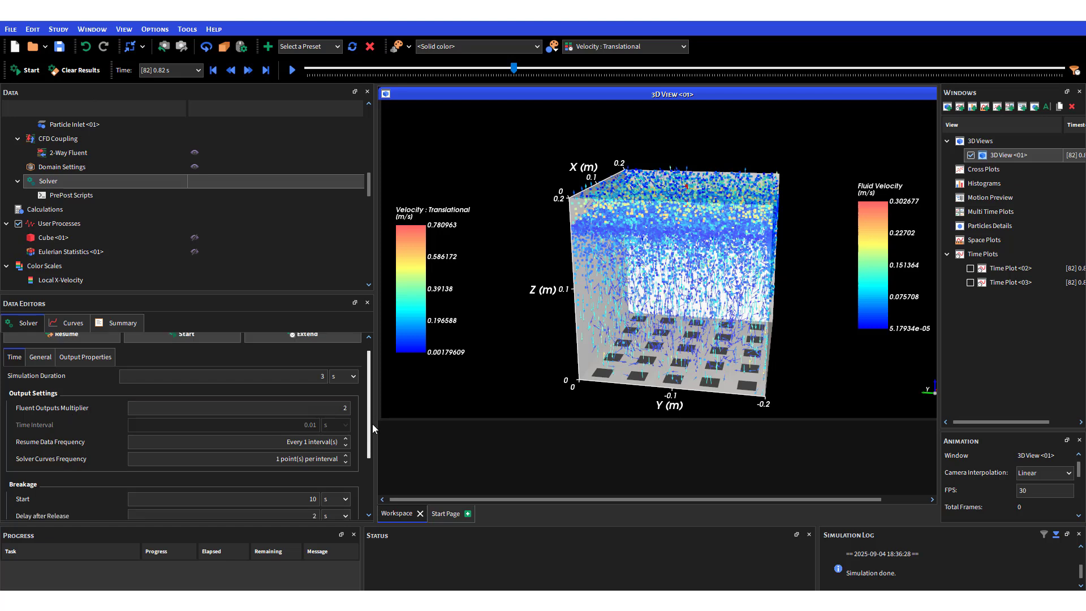
left_click_drag(372, 423, 371, 477)
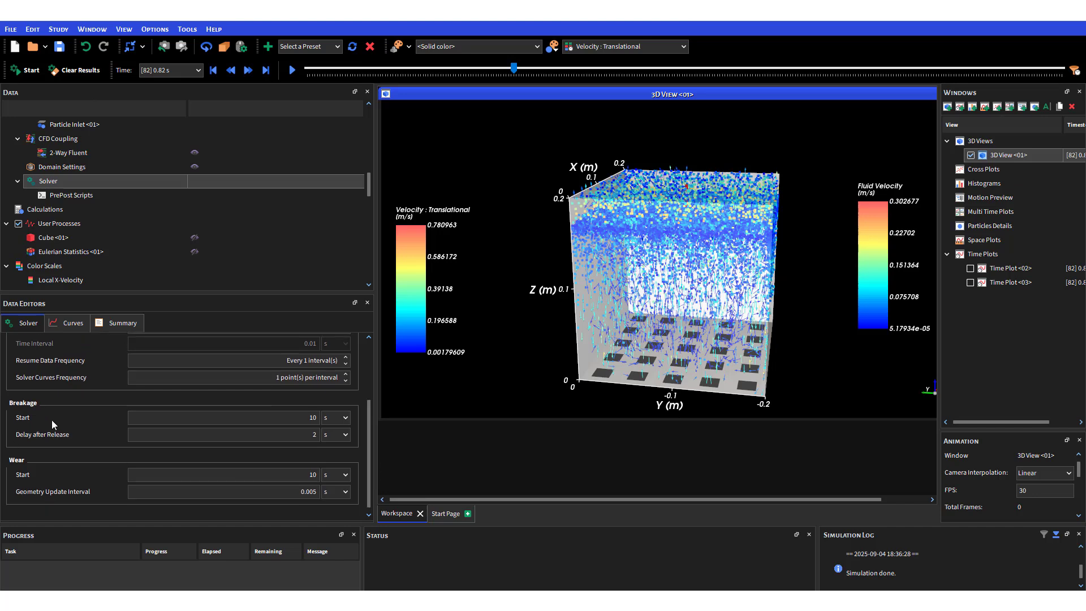
scroll(339, 453, "up", 6)
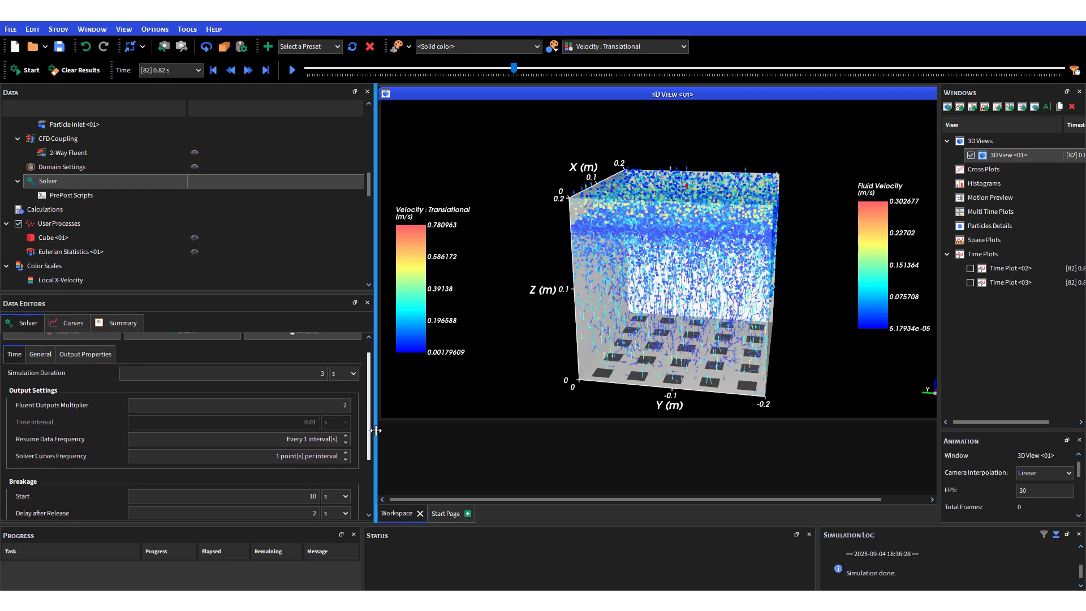
Show the Fluent page with the higher-aeration2 case and data files and the particles phase.
left_click(65, 155)
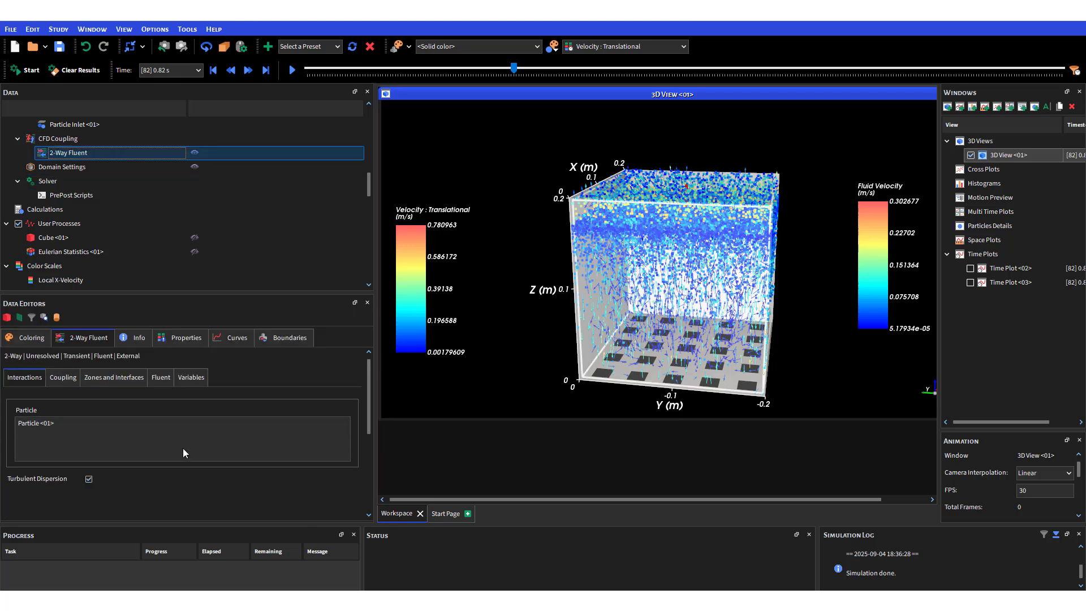
left_click(163, 378)
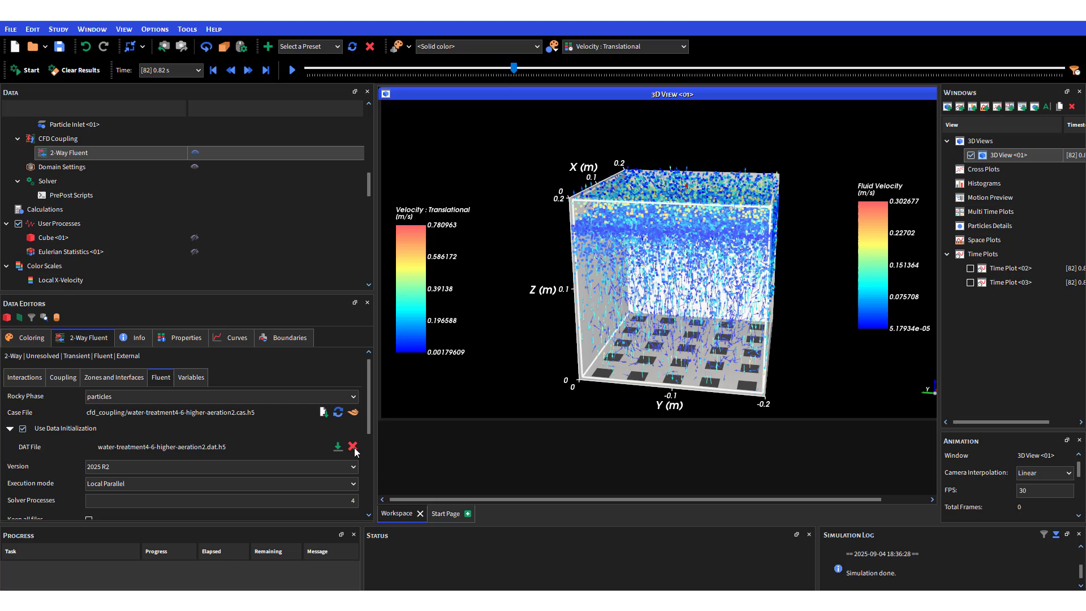
left_click_drag(371, 412, 371, 447)
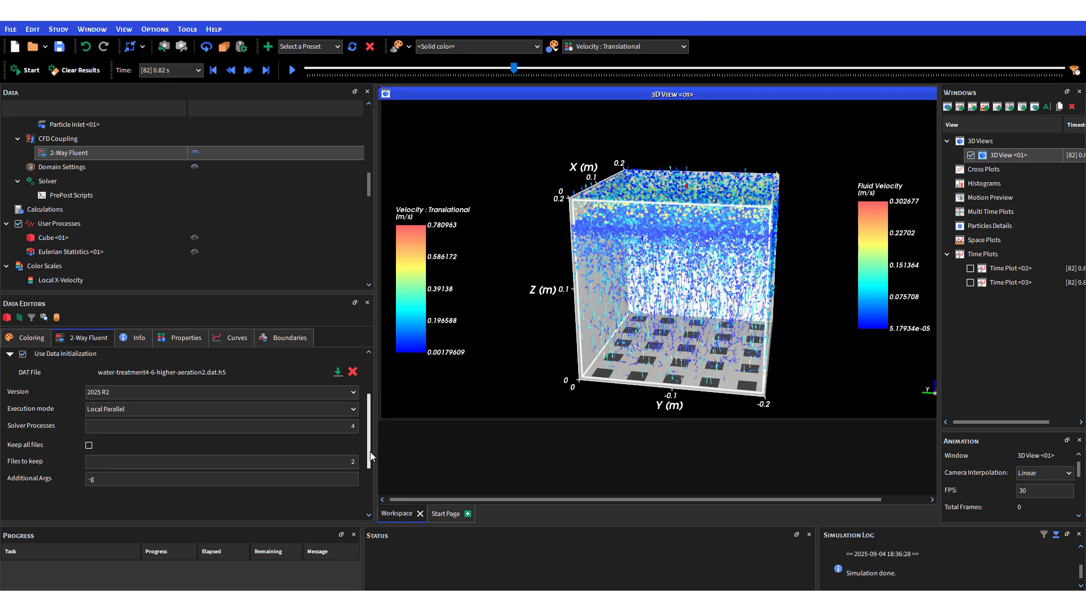
scroll(370, 455, "up", 2)
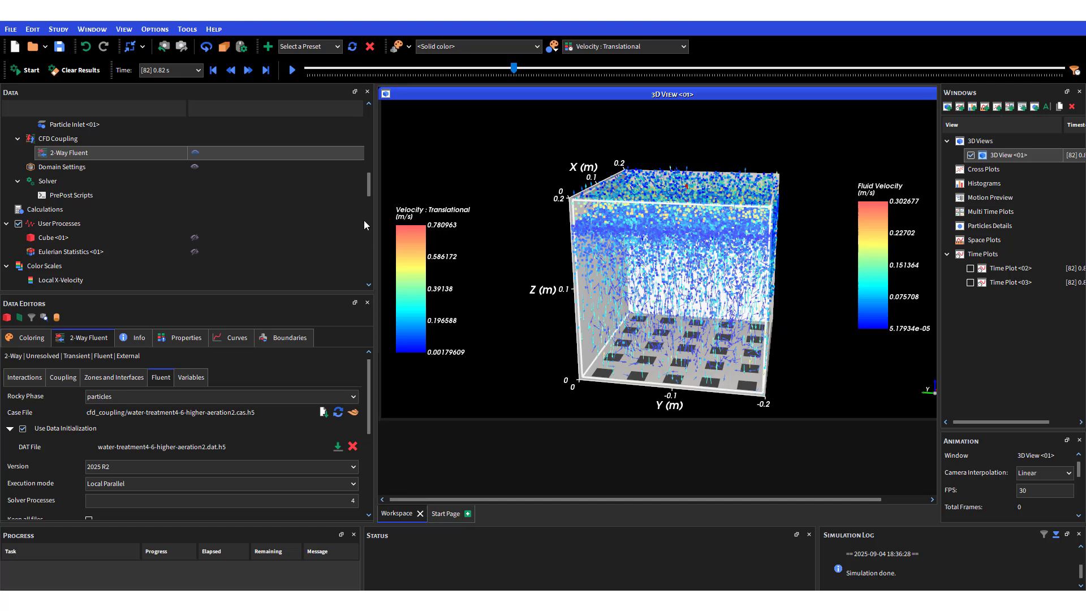
left_click_drag(370, 187, 370, 178)
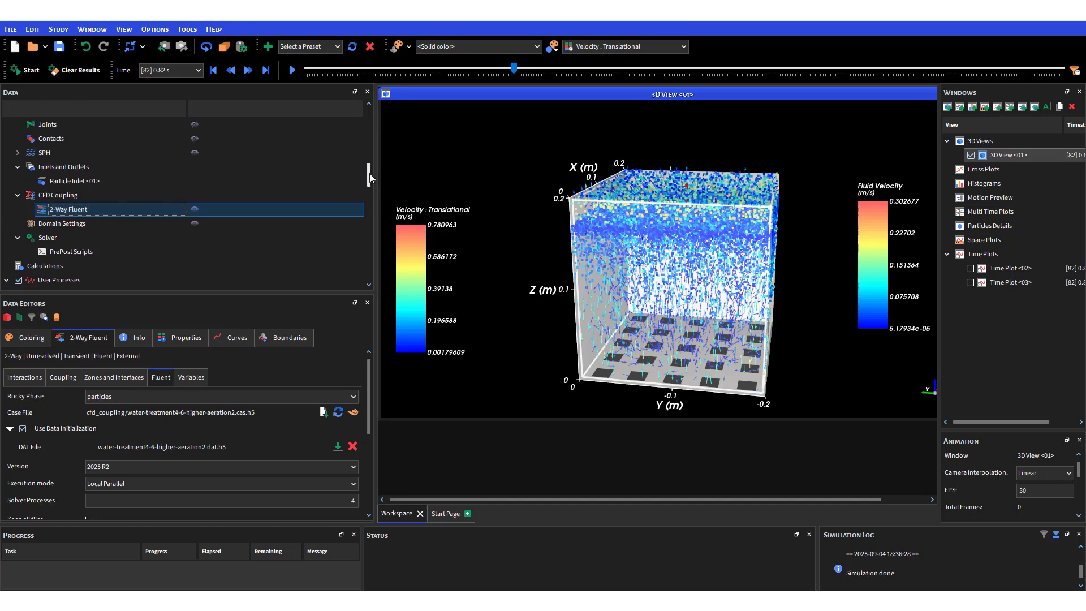
Play the results from 0.82 s to 1.32 s and rotate the tank to show its floor.
left_click(293, 70)
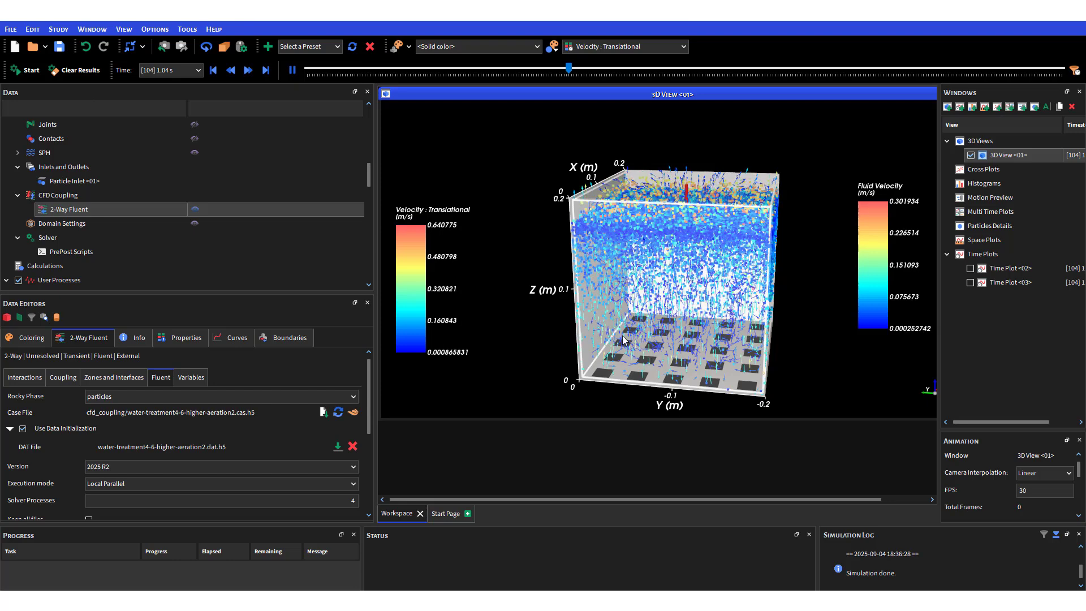
left_click_drag(371, 181, 368, 191)
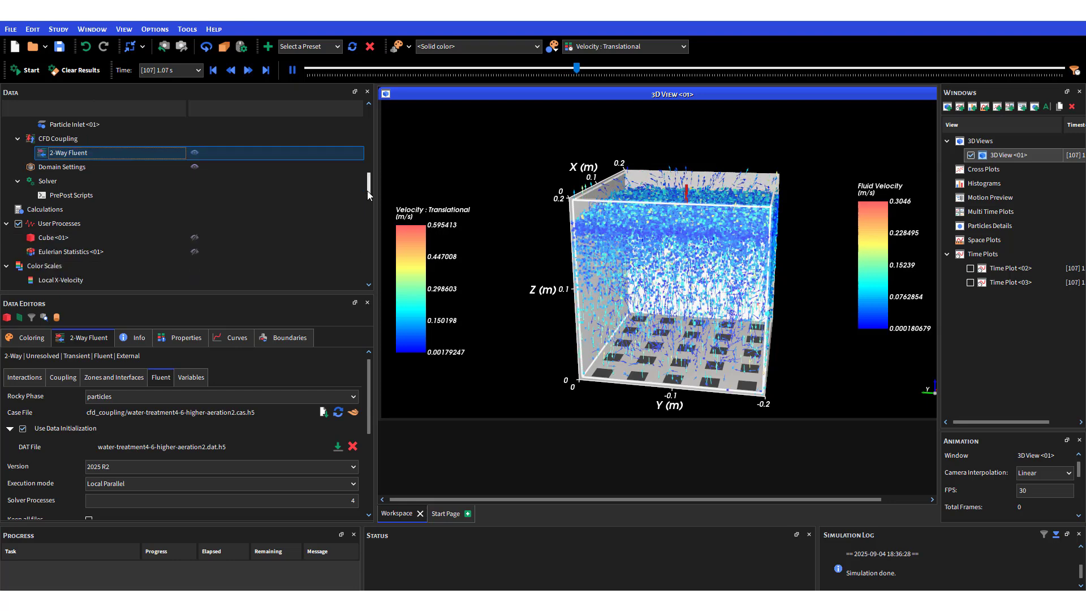
scroll(680, 366, "down", 2)
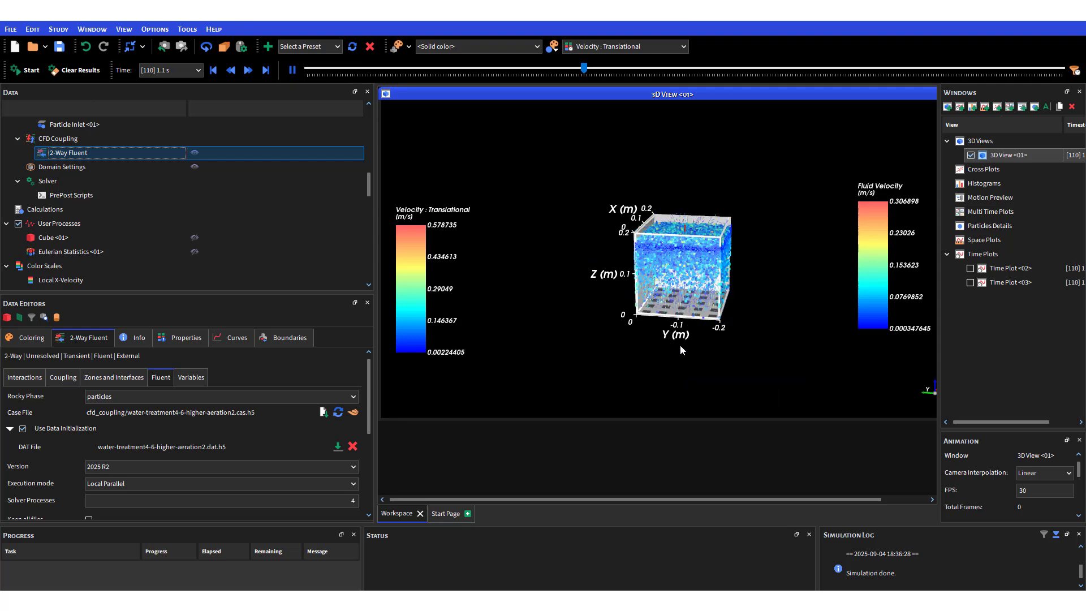
scroll(679, 344, "up", 5)
left_click_drag(685, 328, 651, 385)
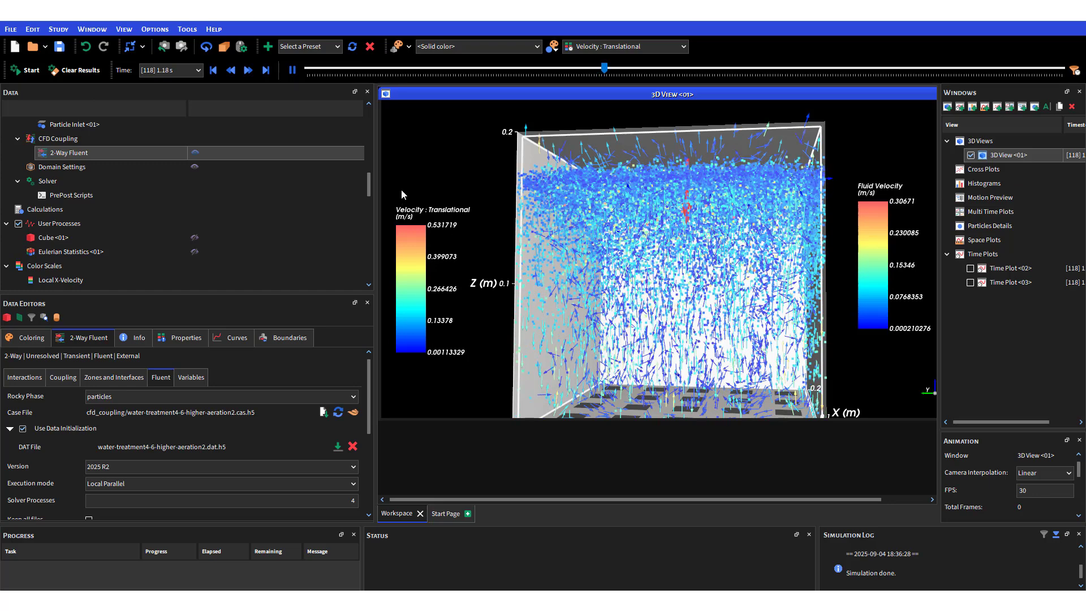
left_click_drag(646, 188, 649, 199)
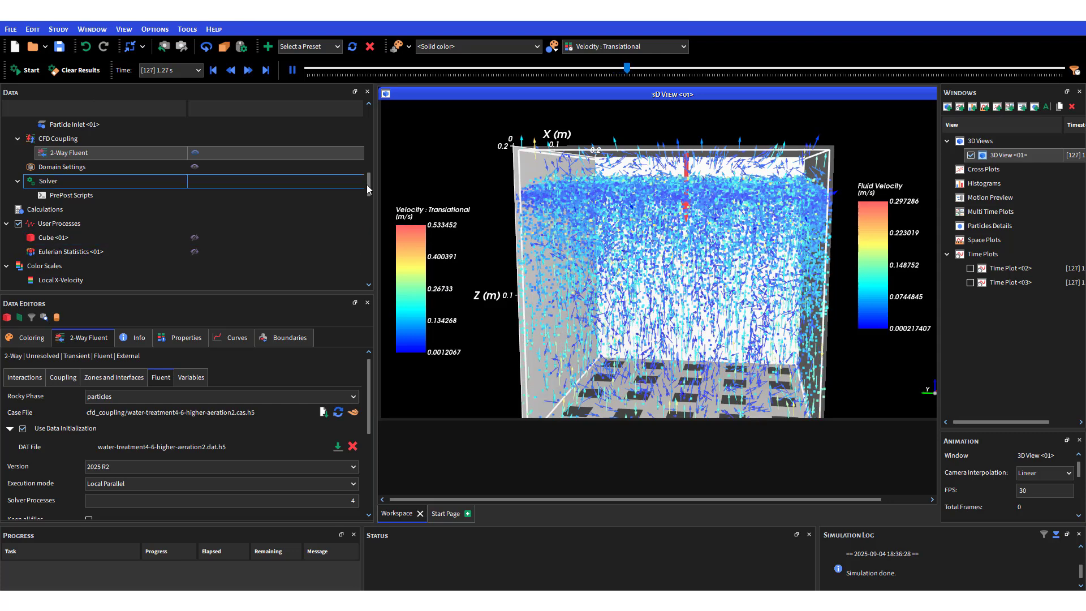
left_click_drag(369, 189, 368, 117)
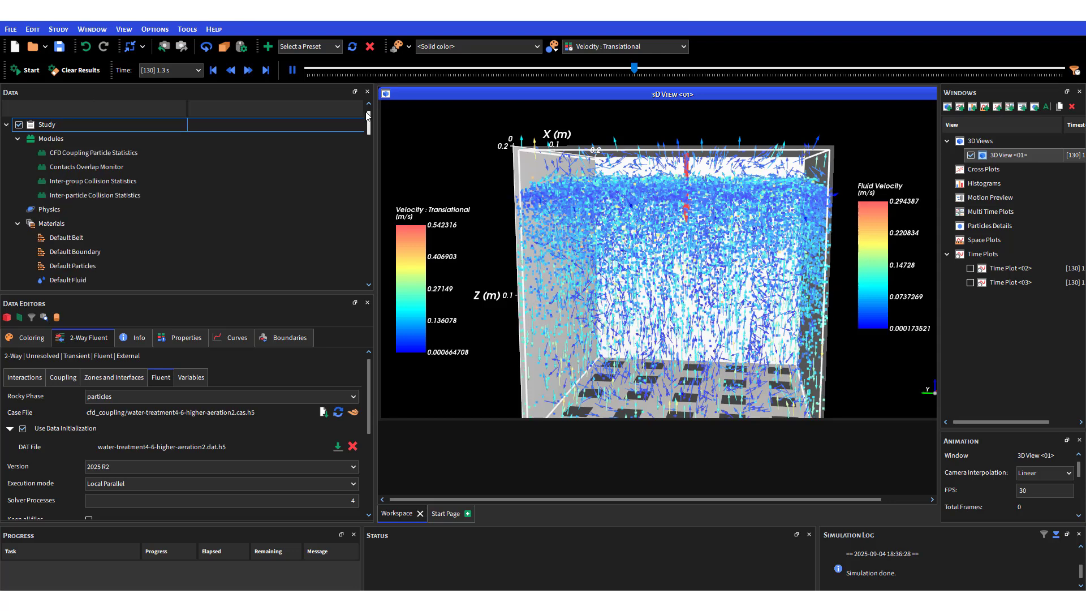
Pause playback at 1.33 s and show Physics gravity of -9.81 m/s² along Z.
left_click(292, 72)
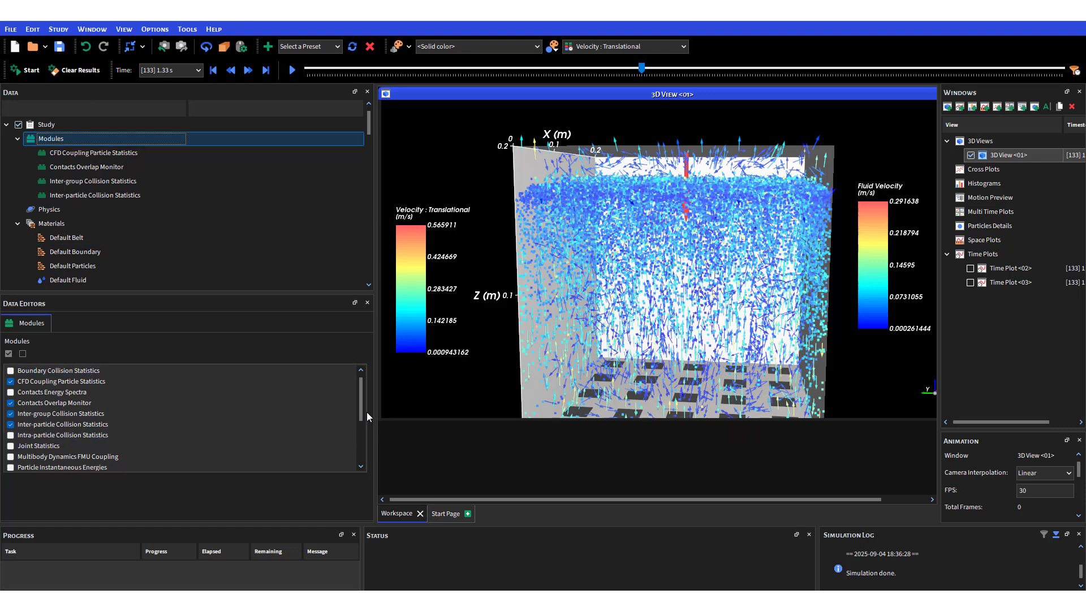
mouse_move(361, 412)
left_mouse_down()
mouse_move(362, 436)
mouse_move(362, 403)
left_mouse_up()
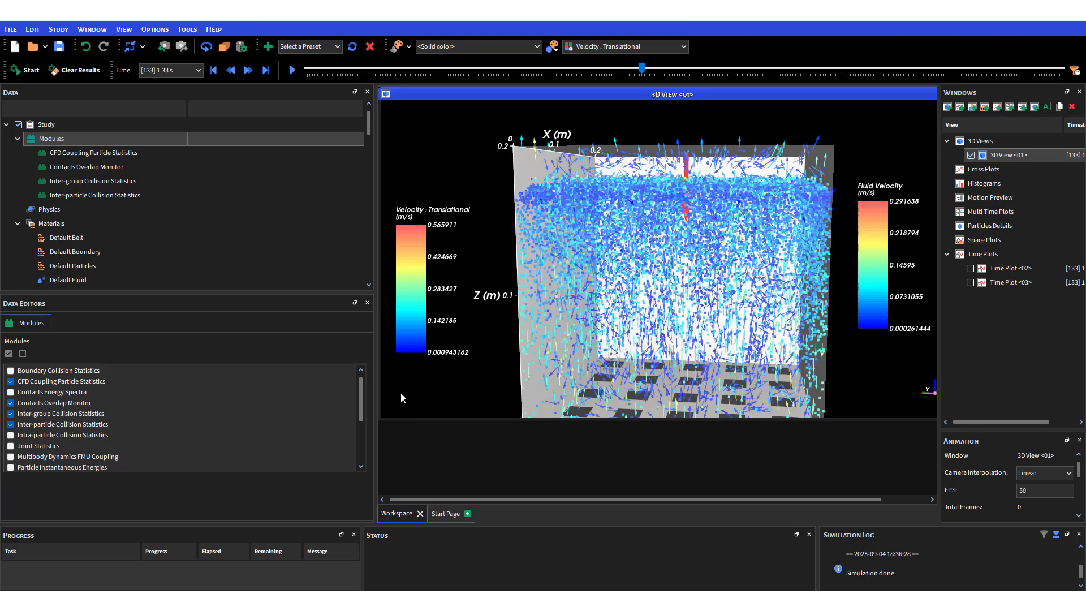
left_click_drag(371, 121, 369, 130)
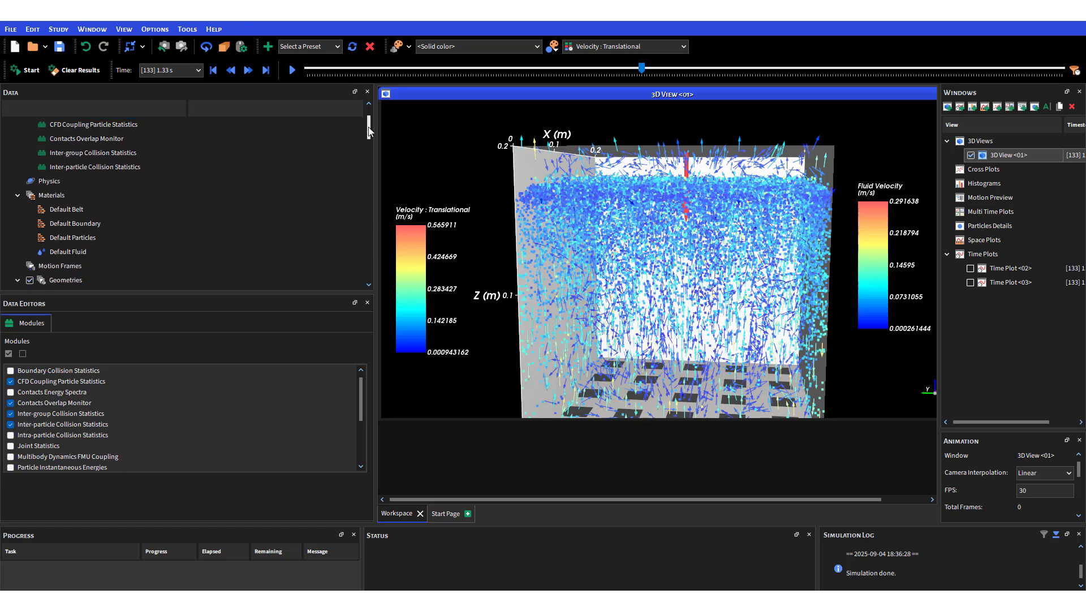
left_click(169, 179)
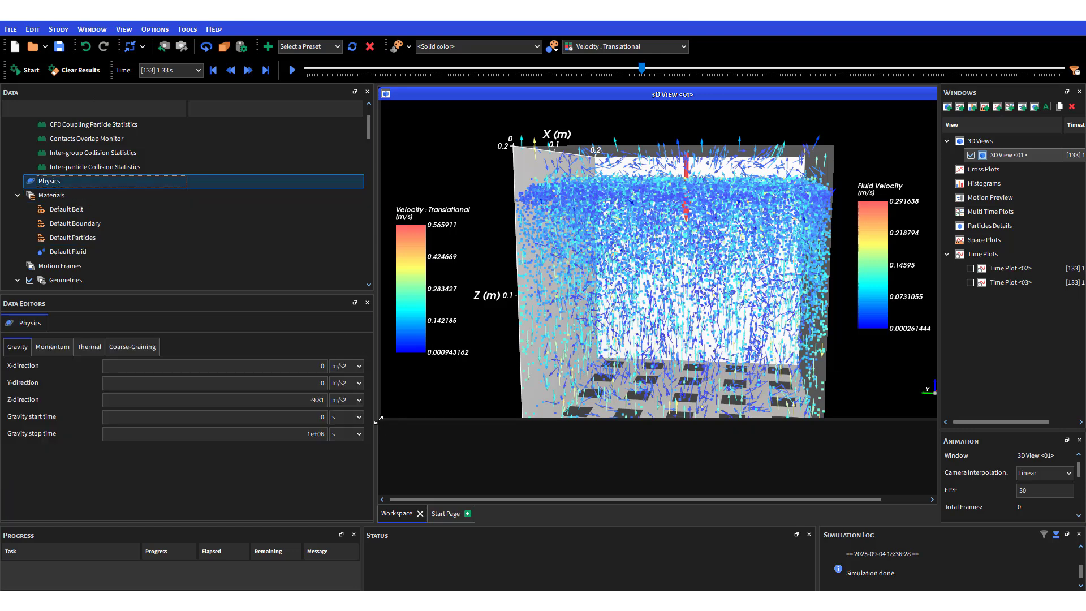
left_click_drag(370, 134, 370, 172)
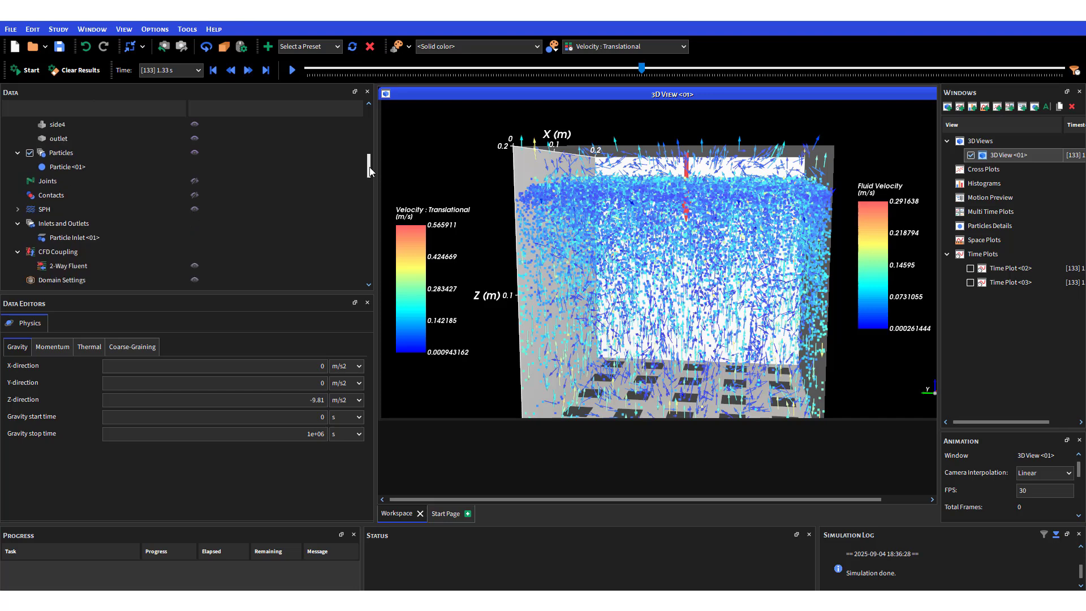
left_click_drag(372, 174, 372, 184)
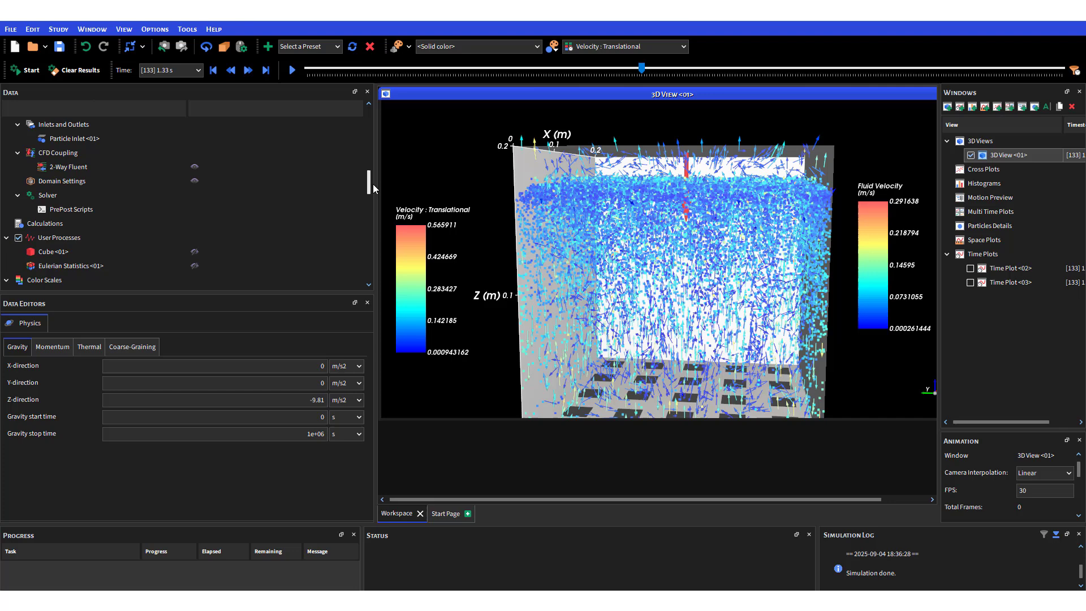